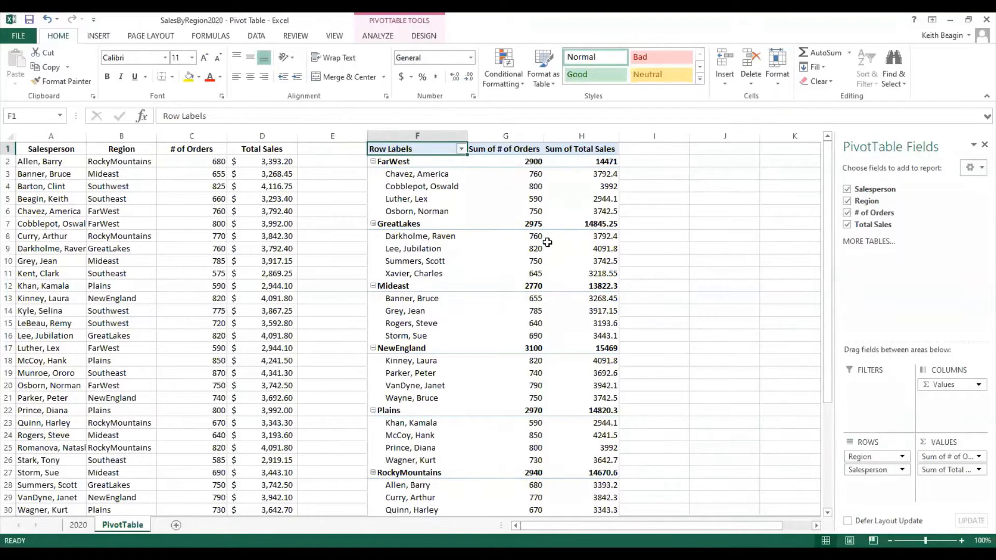
Switch to the 2020 worksheet that holds the source sales data.
mouse_move(547, 243)
mouse_move(524, 210)
mouse_move(479, 327)
left_click(78, 524)
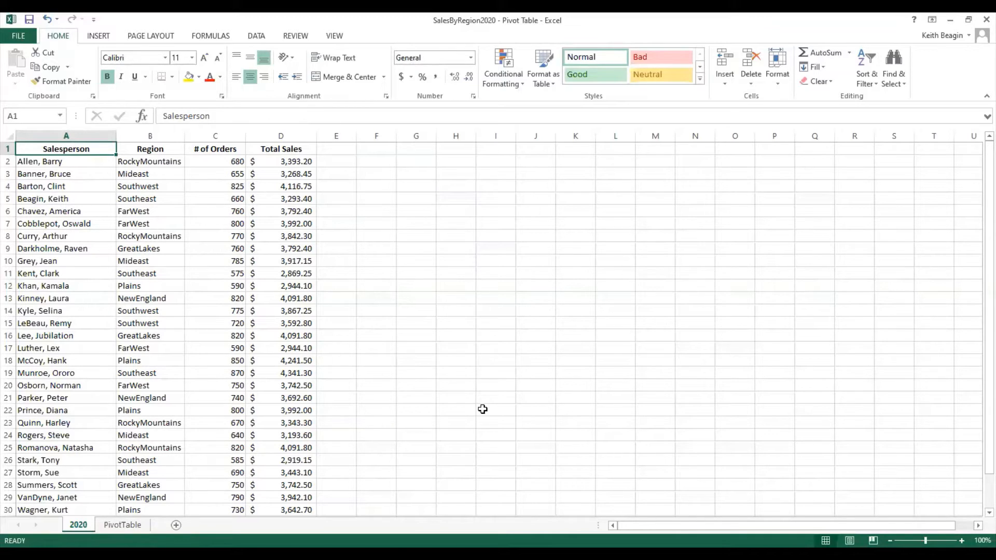
Create a PivotTable from range A1:D33 of the 2020 sheet, placed on the existing worksheet at cell F1.
left_click(107, 38)
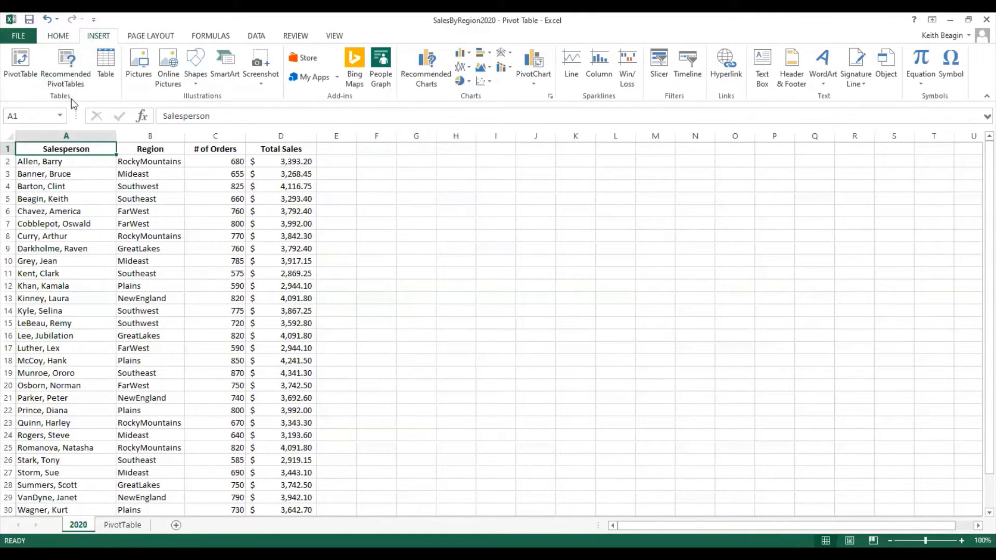
left_click(21, 72)
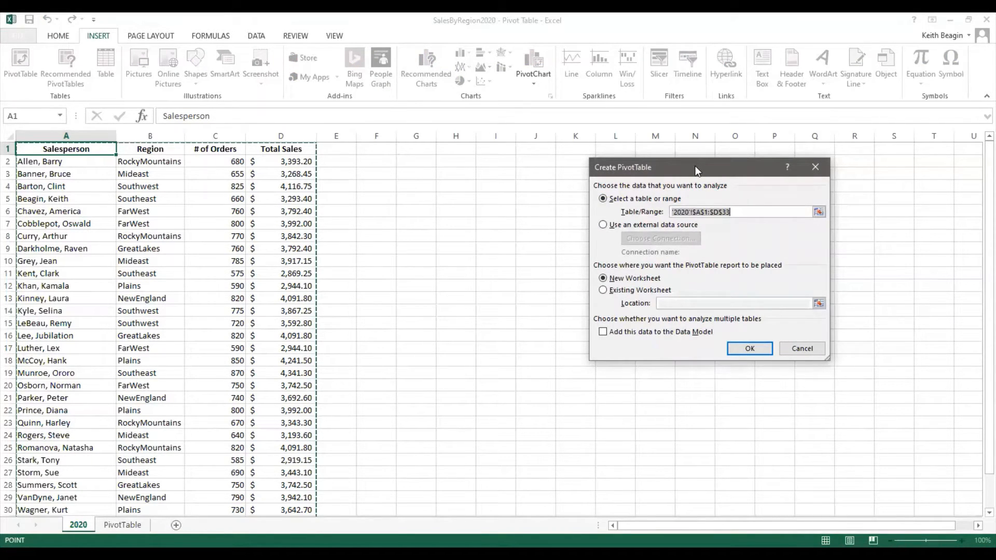
left_click_drag(694, 167, 413, 171)
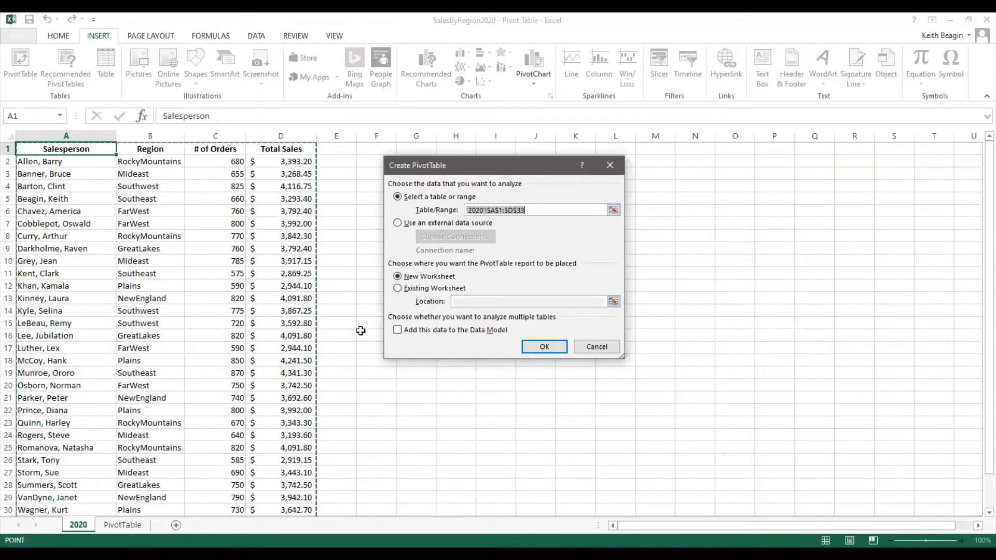
scroll(362, 329, "down", 2)
scroll(350, 400, "up", 2)
left_click(397, 292)
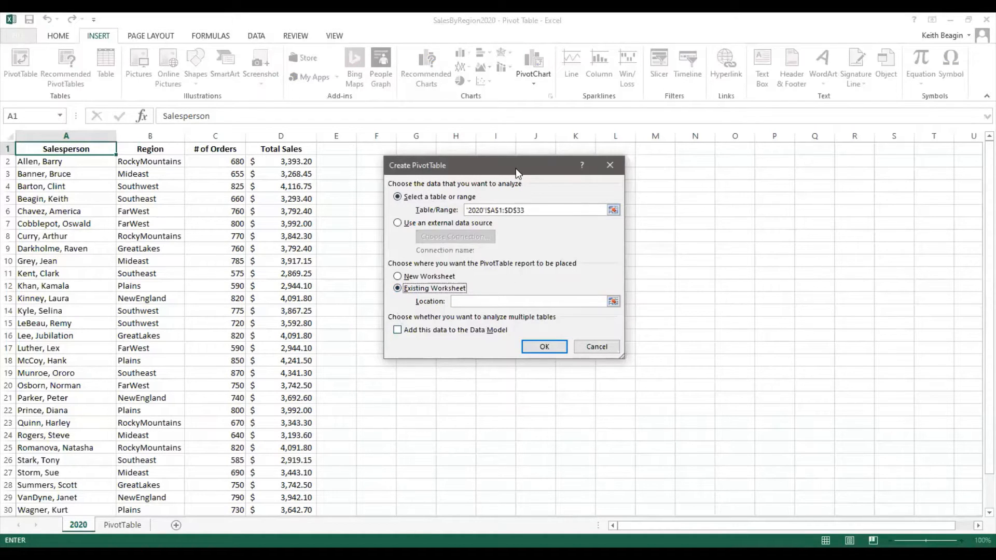
left_click(496, 302)
left_click_drag(498, 164, 647, 170)
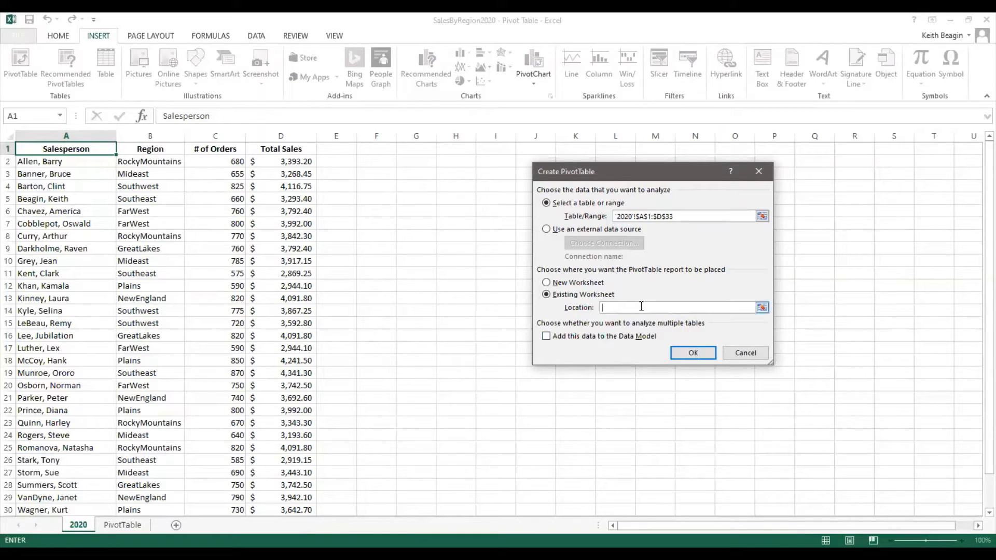
type("f1")
left_click(713, 355)
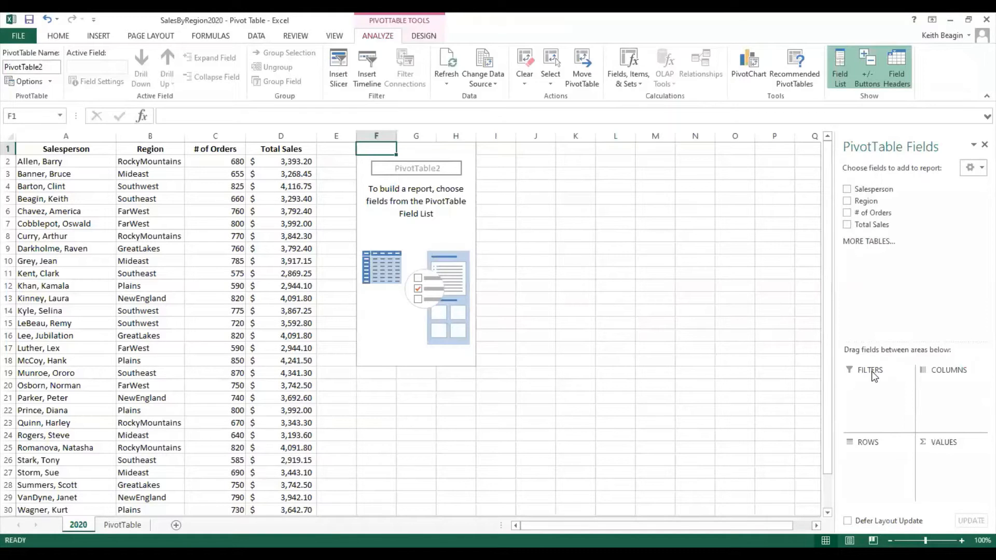
Add the # of Orders and Total Sales fields to the PivotTable as summed values.
left_click_drag(875, 213, 949, 467)
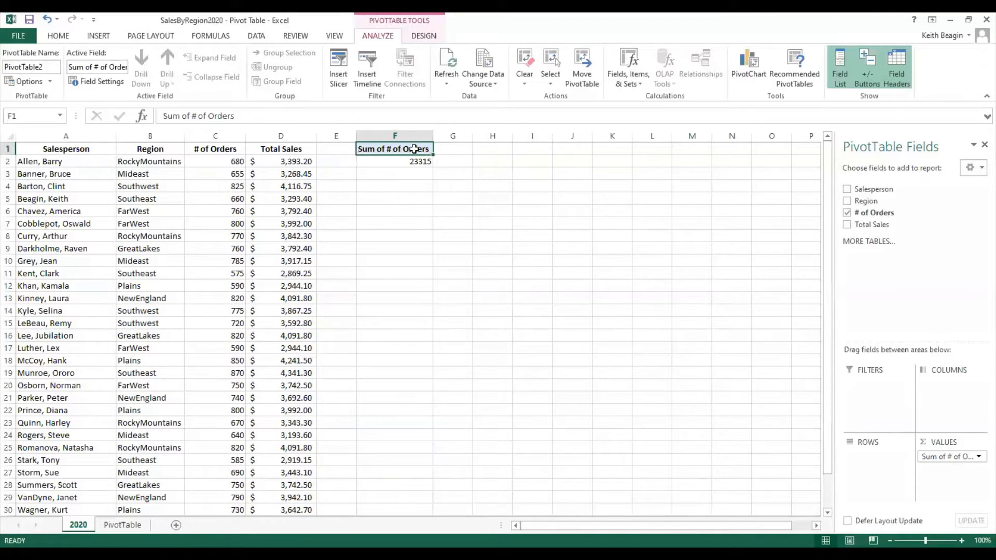
mouse_move(415, 164)
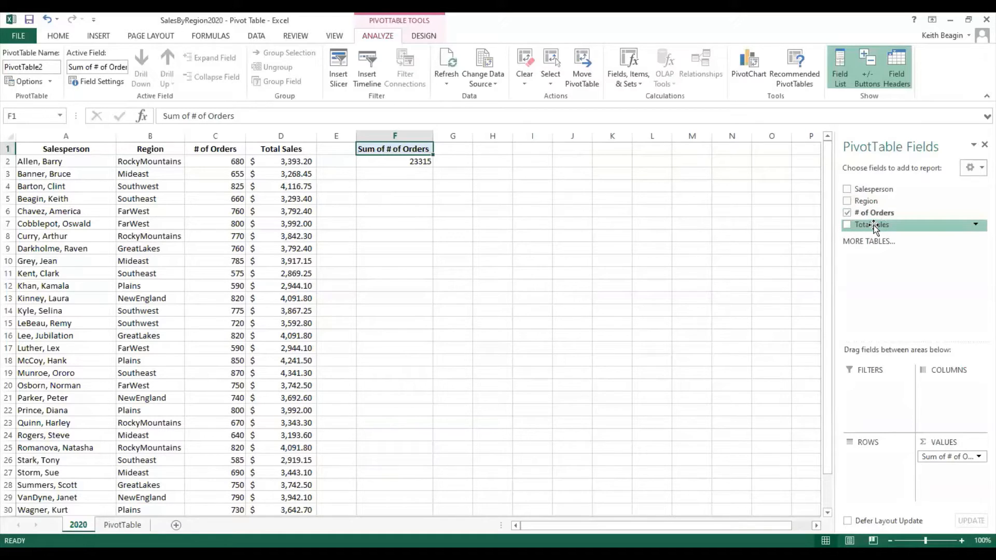
left_click_drag(873, 225, 960, 487)
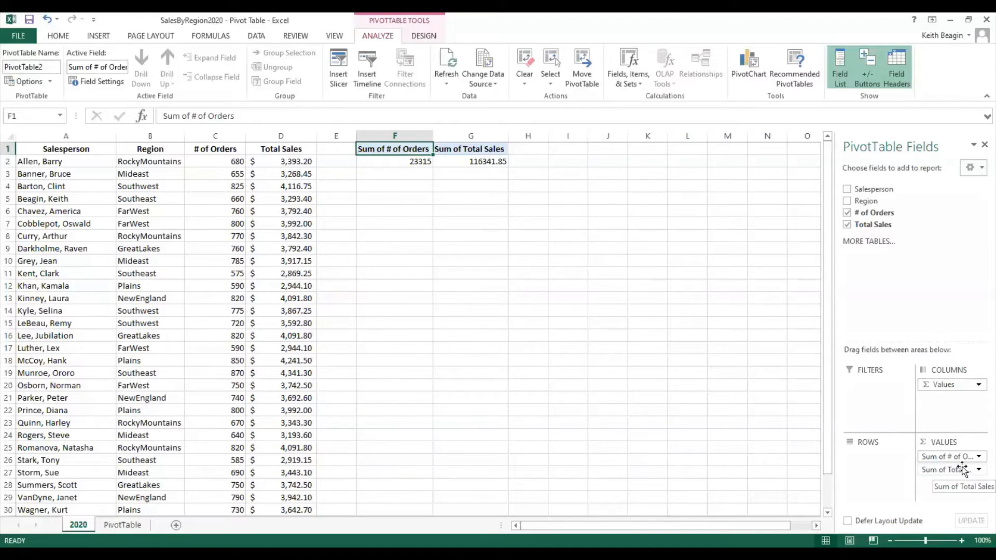
Add Region as the PivotTable's row field, with Salesperson nested beneath it.
left_click_drag(866, 201, 880, 456)
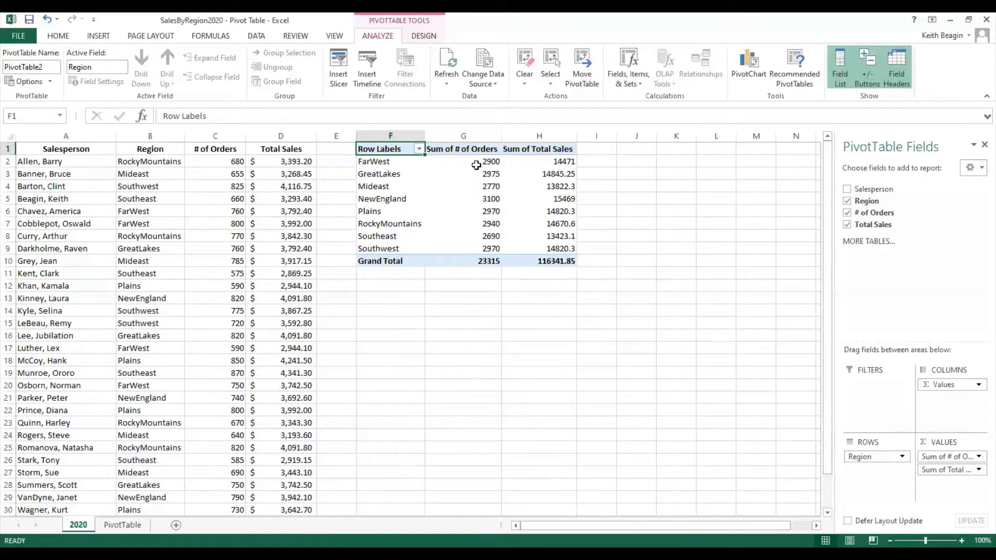
mouse_move(479, 164)
left_click_drag(895, 193, 874, 472)
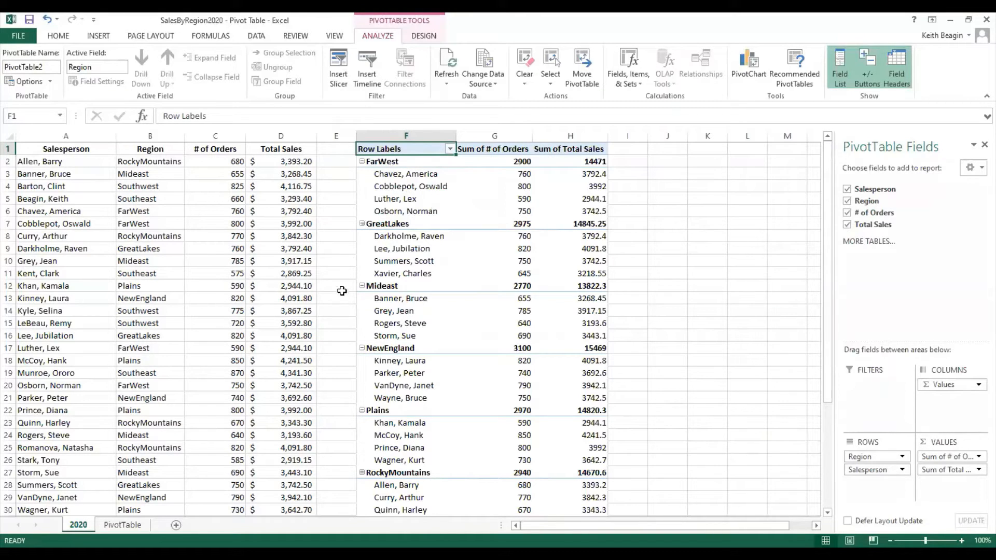
Review the PivotTable's salespeople by region, the regional subtotals and the grand total row.
scroll(405, 425, "down", 3)
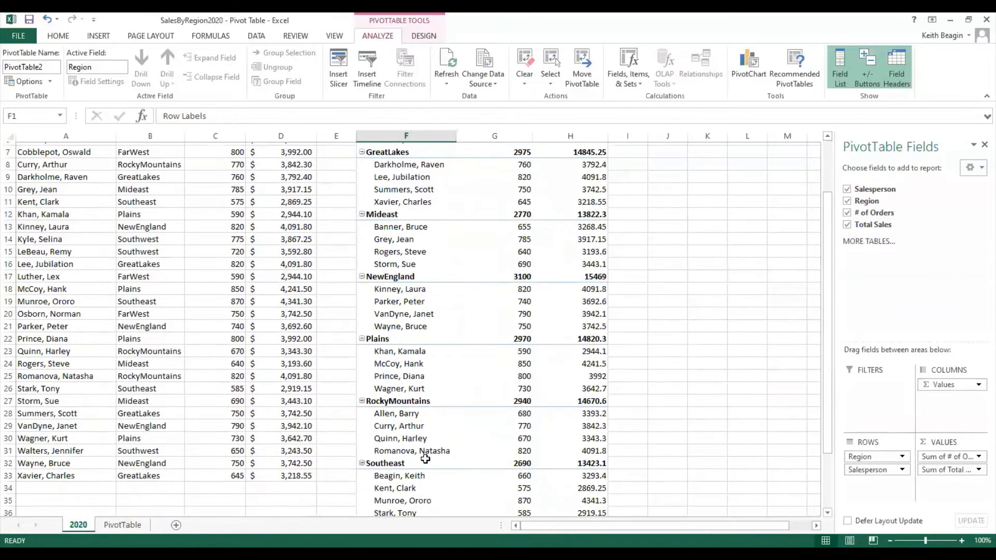
scroll(425, 311, "up", 3)
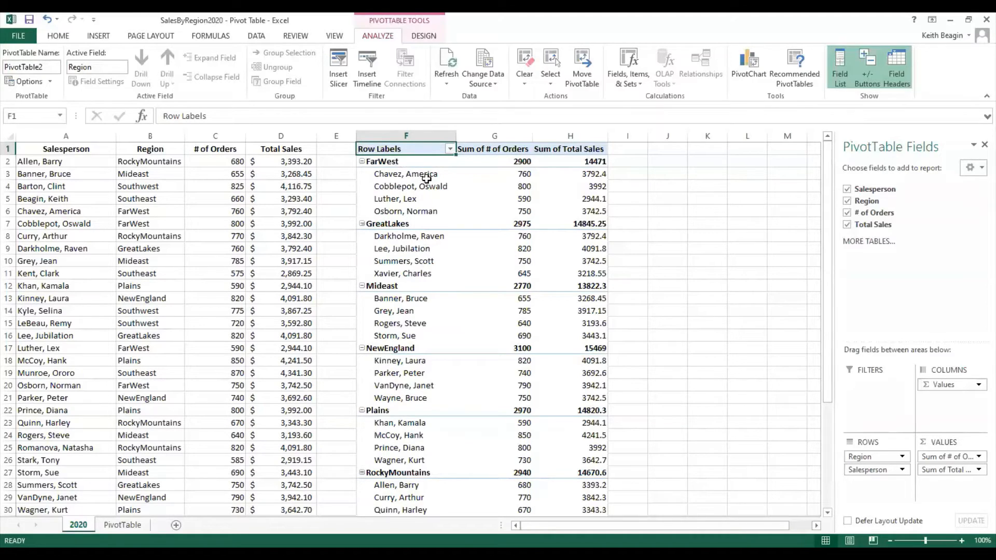
mouse_move(427, 178)
mouse_move(527, 162)
scroll(519, 297, "down", 3)
scroll(518, 297, "down", 4)
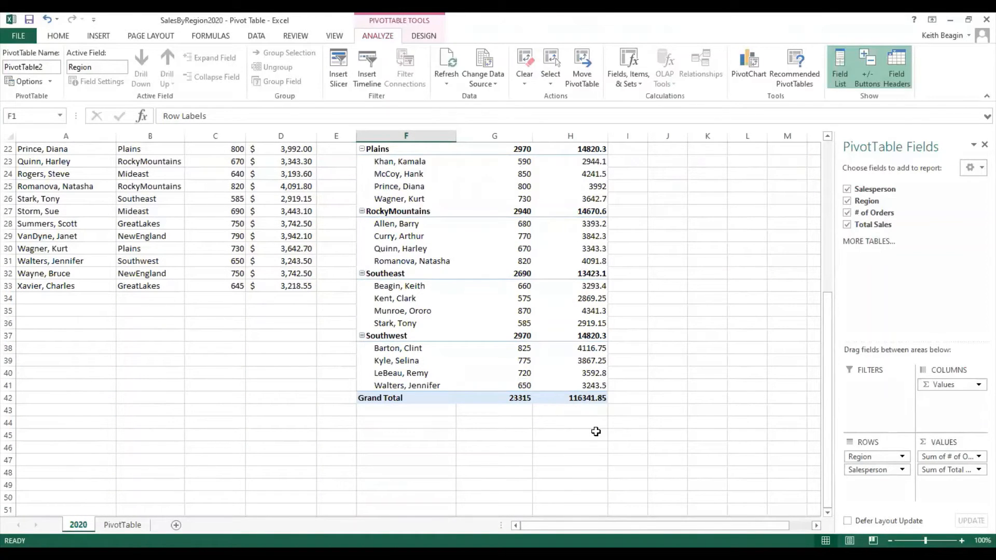
scroll(595, 431, "up", 7)
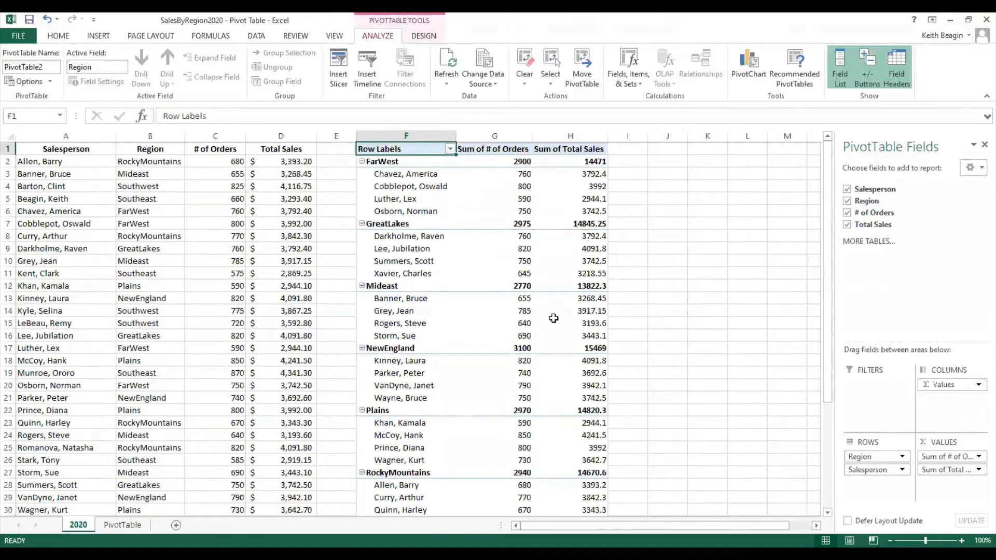
mouse_move(553, 318)
Filter the PivotTable's row labels to show only the FarWest region.
left_click(361, 162)
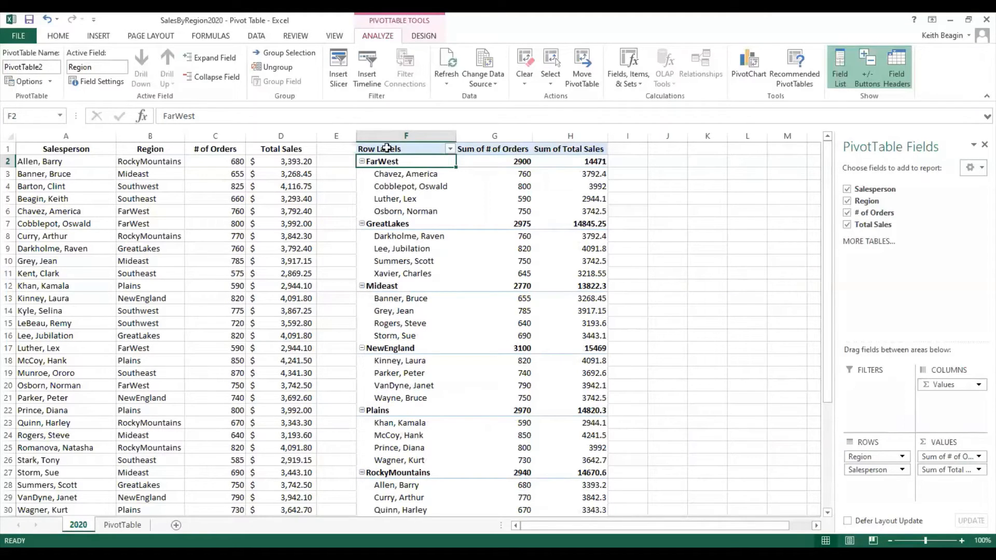
left_click(450, 149)
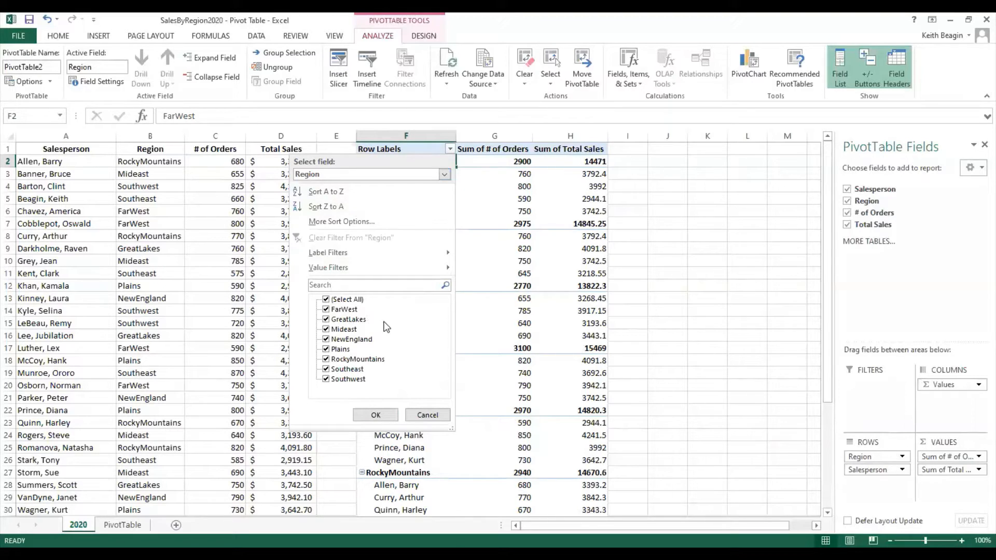
left_click(328, 302)
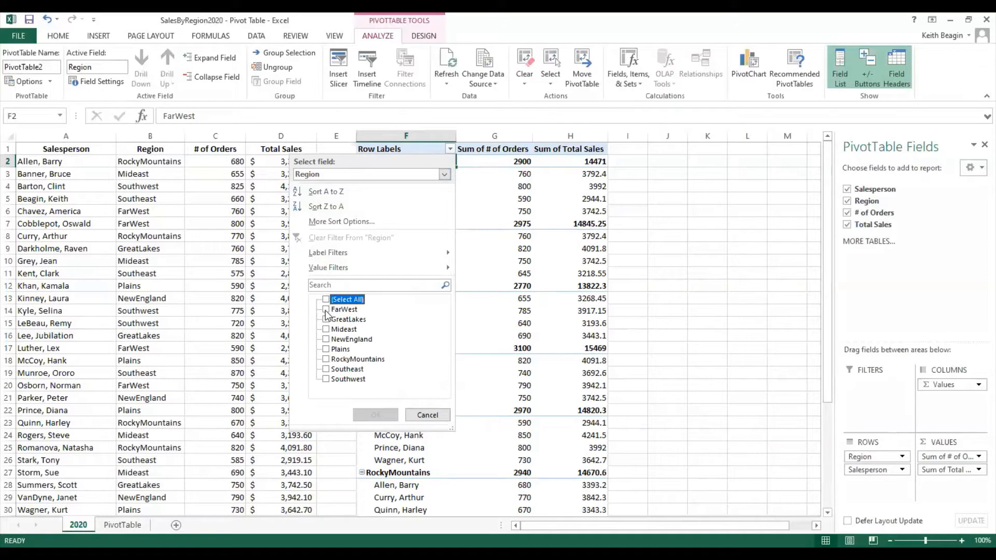
left_click(326, 310)
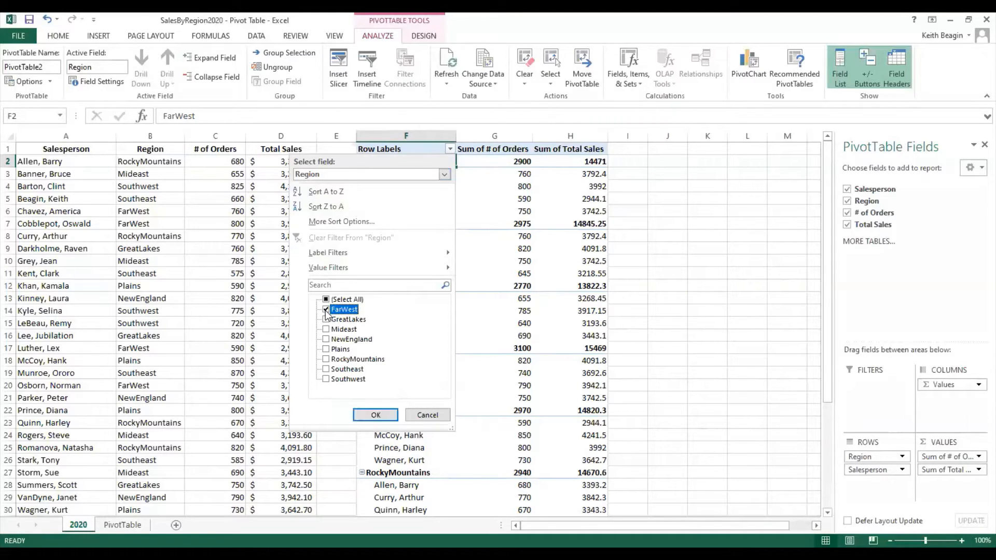
left_click(388, 414)
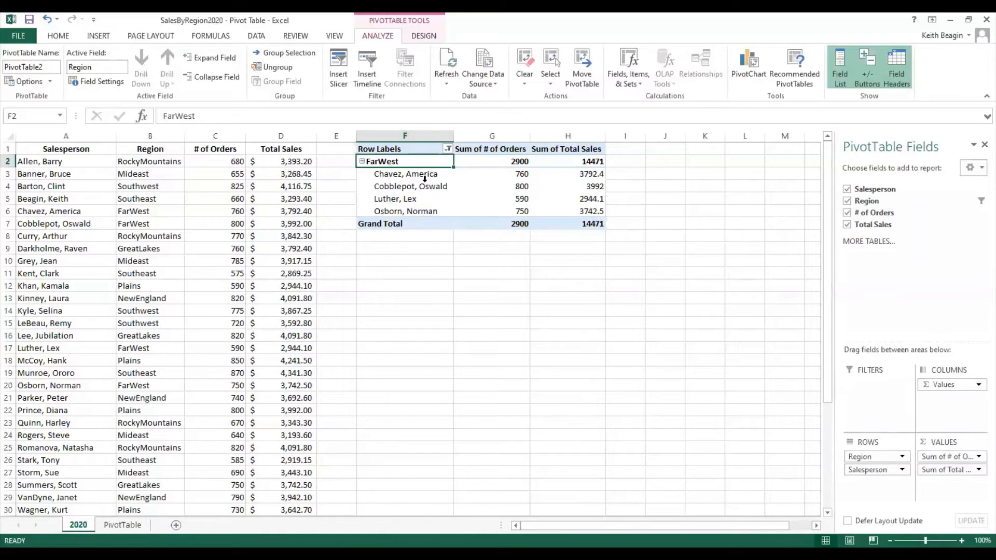
Clear the Region filter from the PivotTable's row labels.
left_click(449, 150)
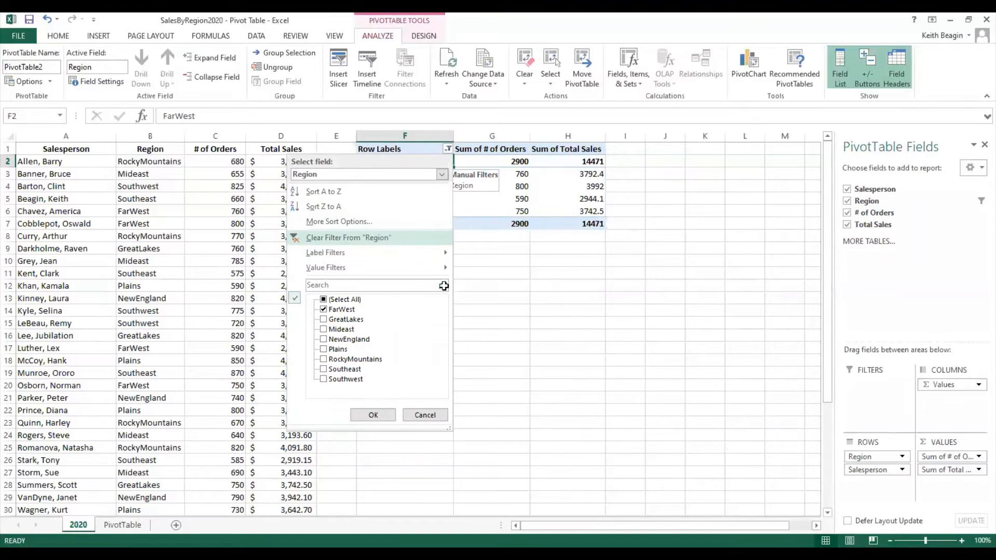
left_click(389, 241)
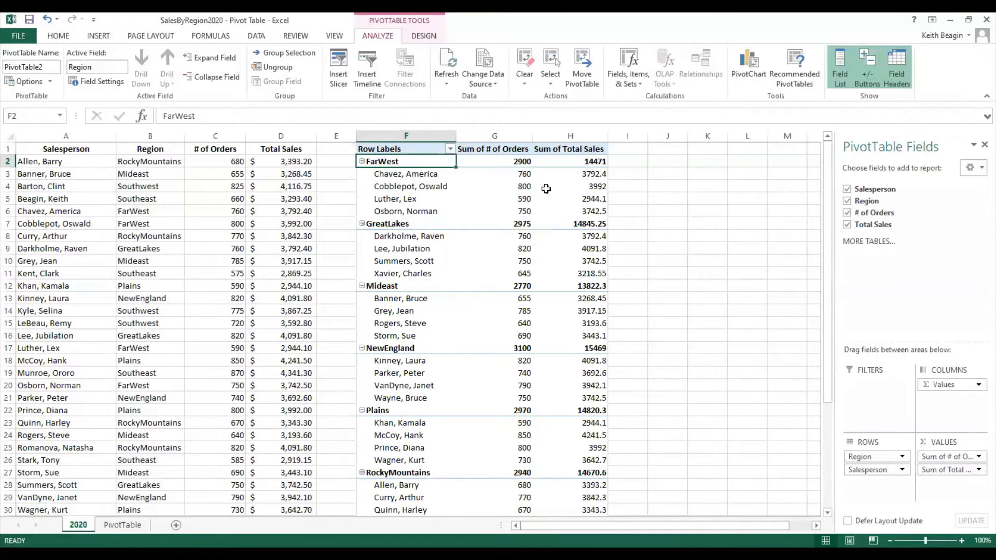
mouse_move(545, 187)
Sort the salespeople within each region by Sum of Total Sales from largest to smallest.
left_click(590, 174)
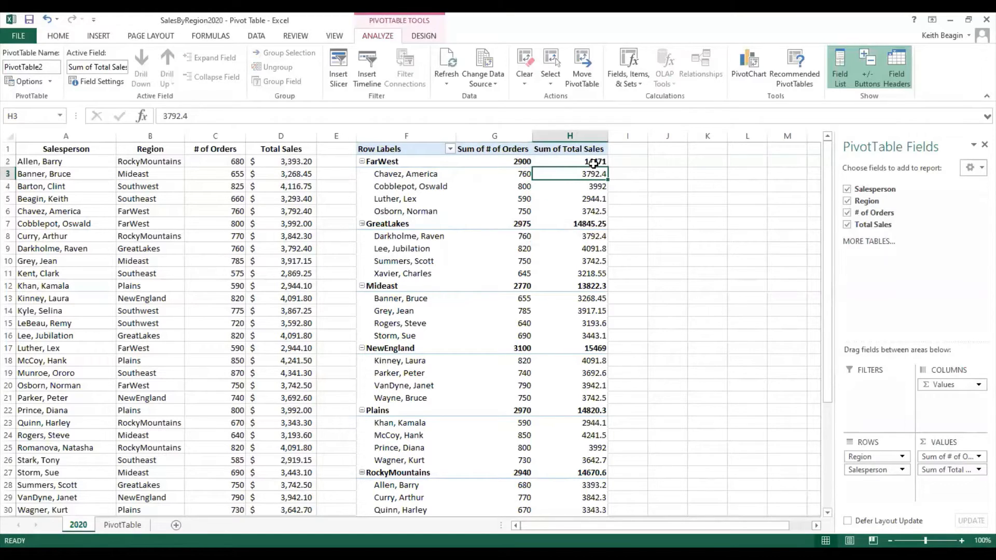
left_click(593, 162)
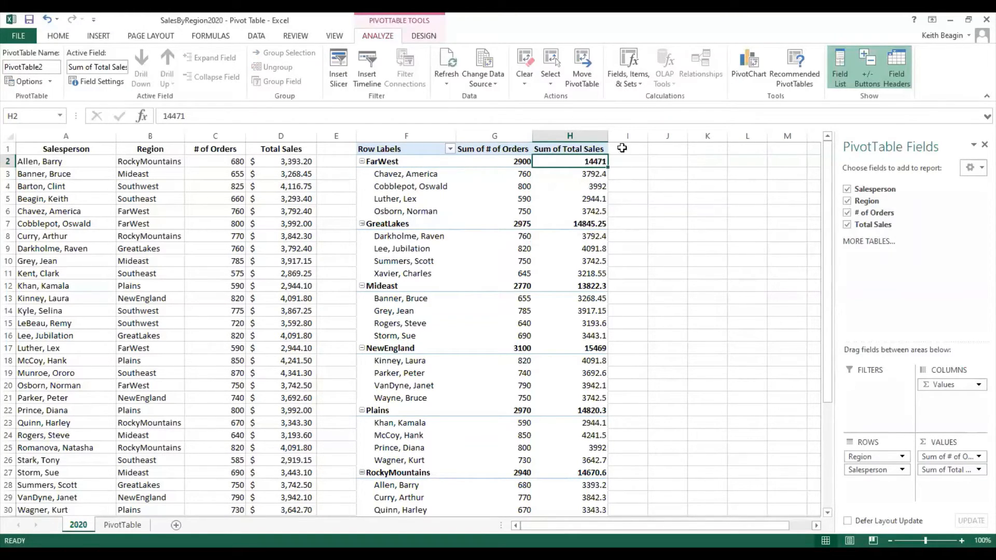
left_click(578, 177)
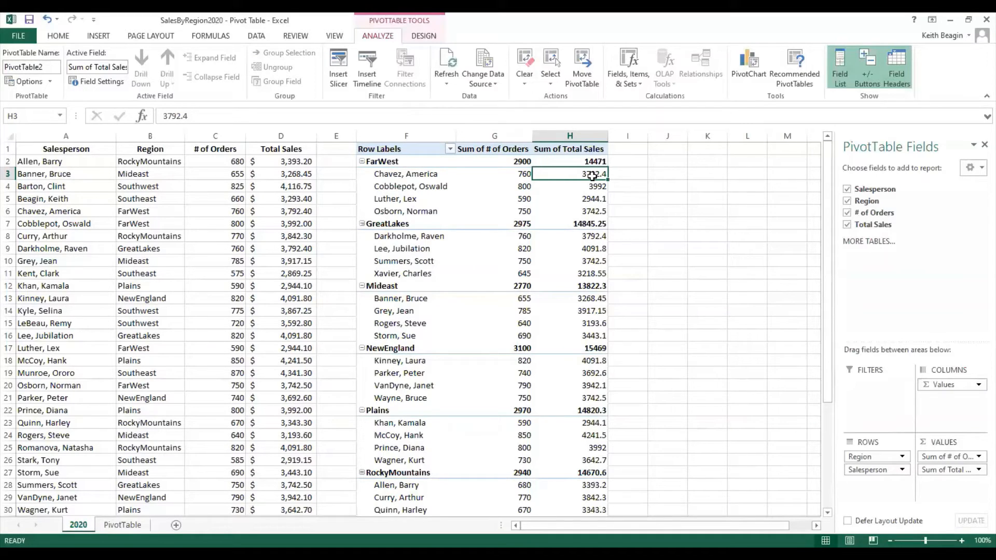
mouse_move(592, 176)
right_click(572, 171)
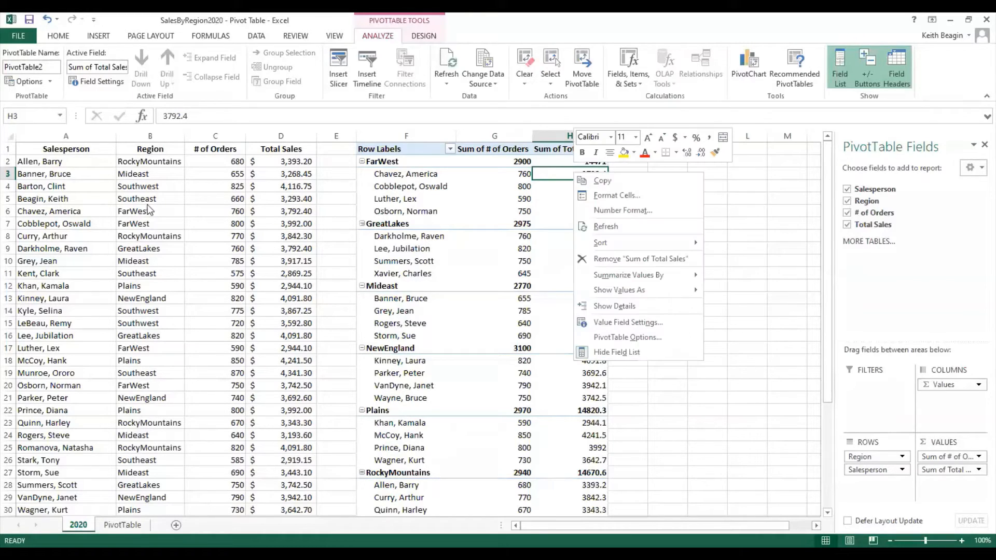
left_click(58, 36)
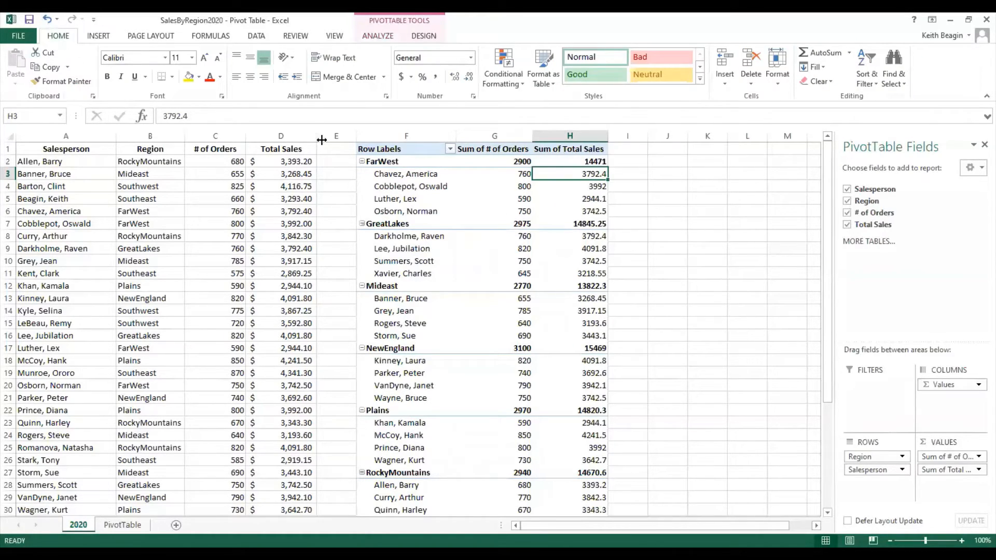
left_click(868, 81)
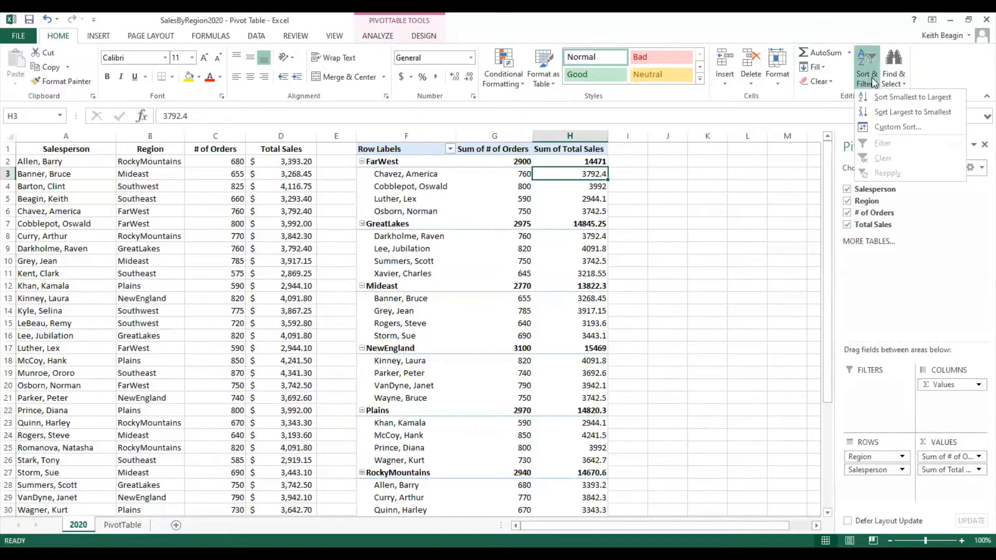
left_click(889, 115)
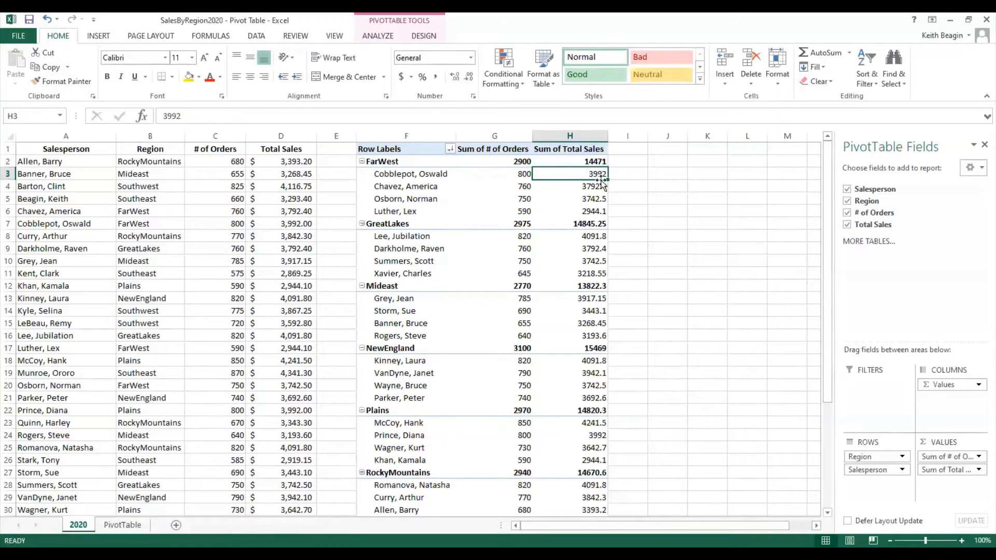
mouse_move(603, 175)
mouse_move(412, 176)
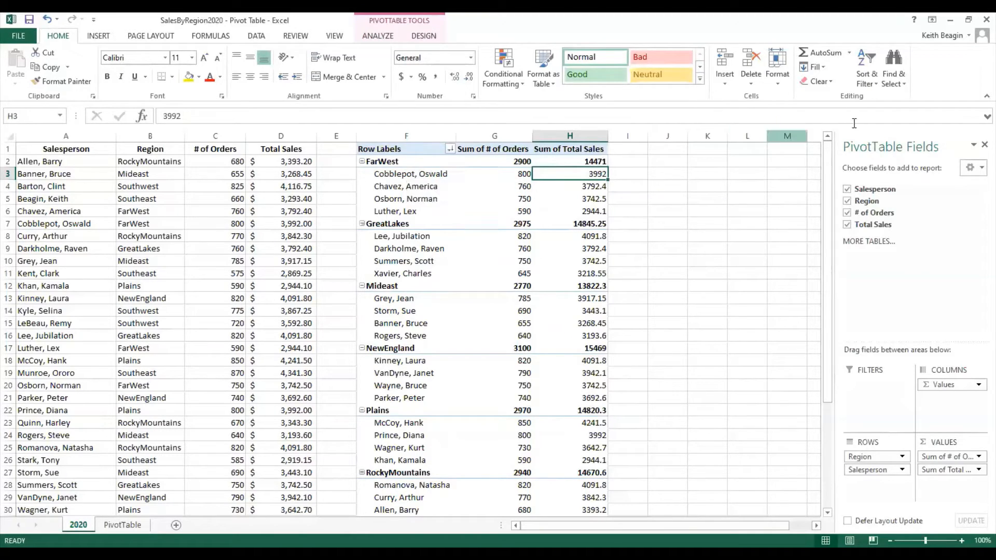
Check the custom sort options without applying any, and undo the largest-to-smallest sort of total sales.
left_click(869, 77)
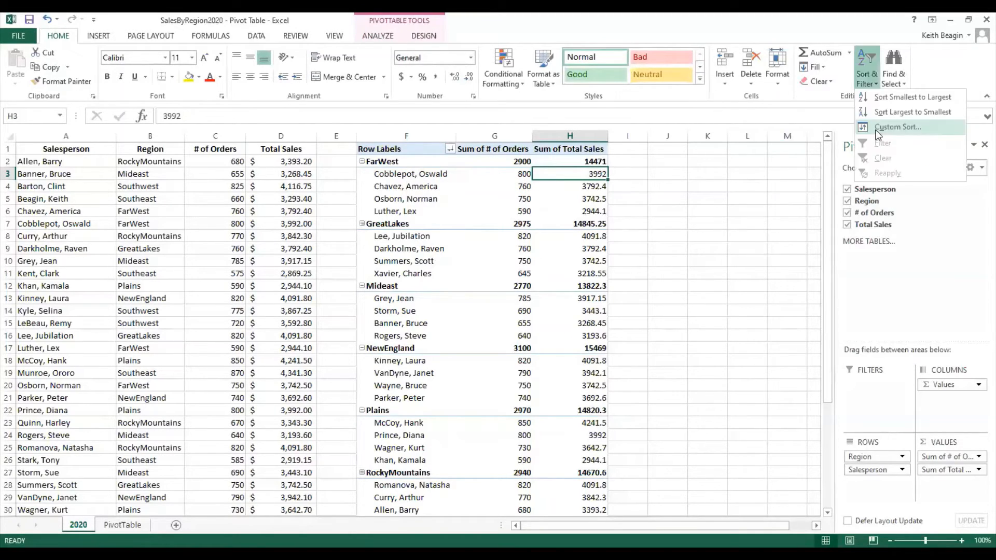
left_click(876, 131)
left_click(720, 327)
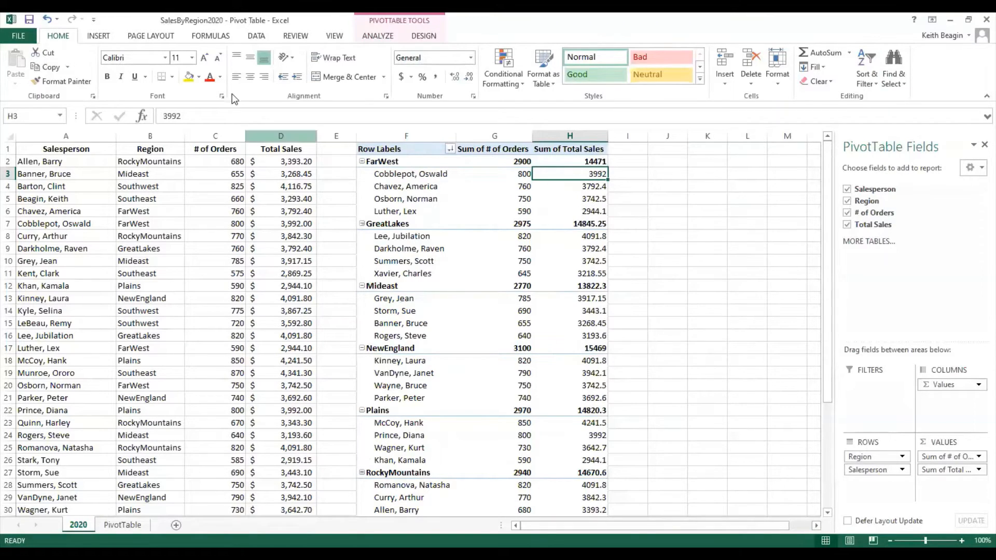
left_click(47, 21)
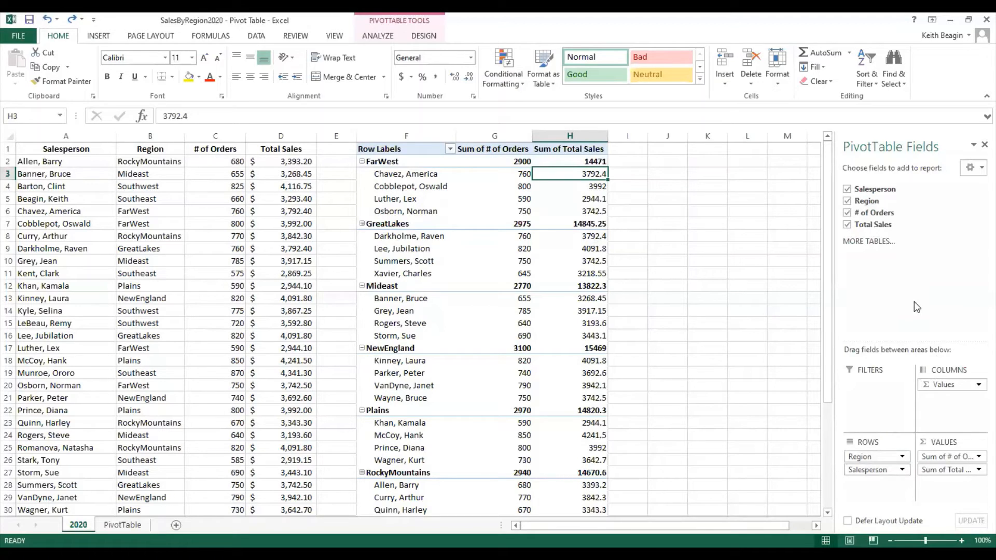
Remove Salesperson from the PivotTable's rows and move the Region field to the report filters.
left_click(902, 456)
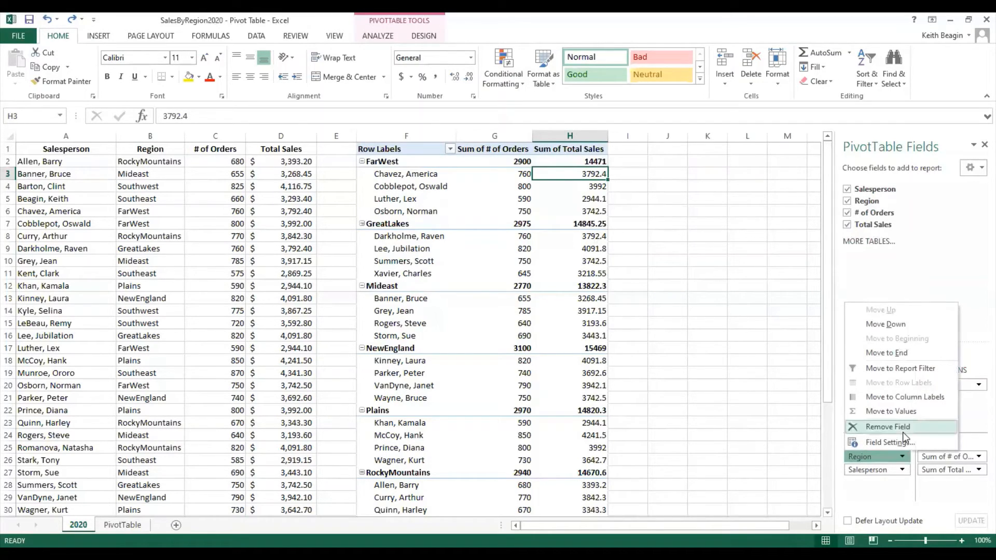
left_click(906, 492)
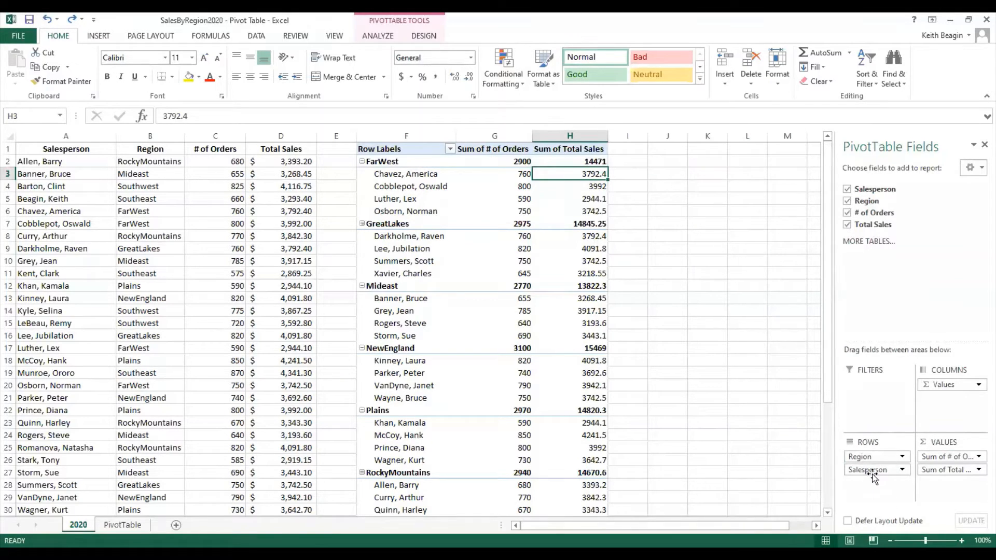
left_click_drag(874, 470, 895, 282)
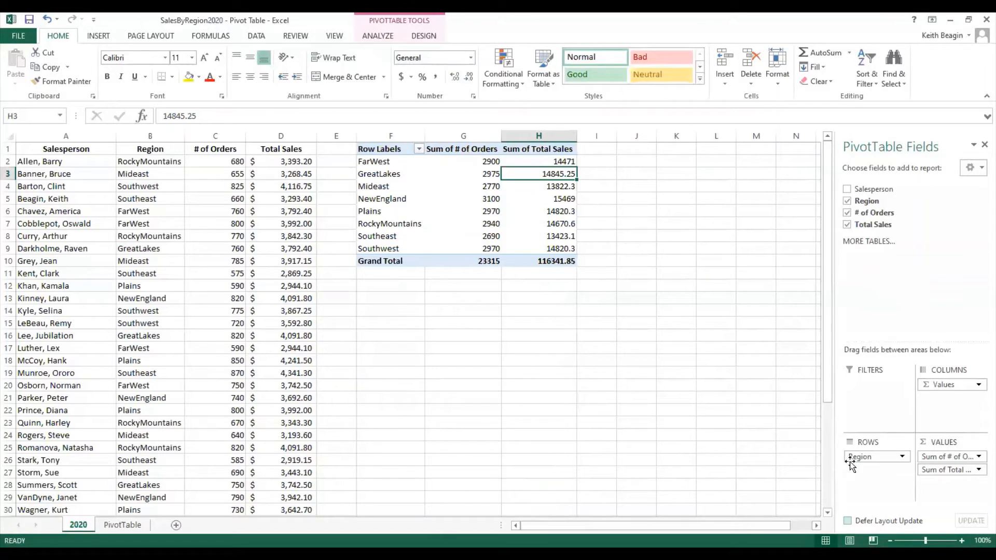
left_click_drag(871, 459, 874, 390)
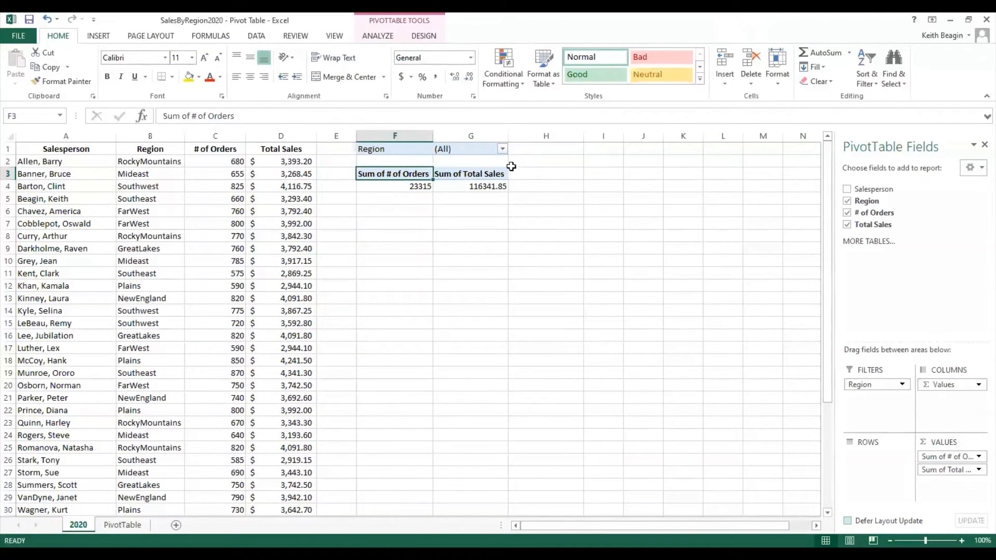
Check the choices in the Region report filter without applying any, and add Salesperson as the row field.
left_click(502, 150)
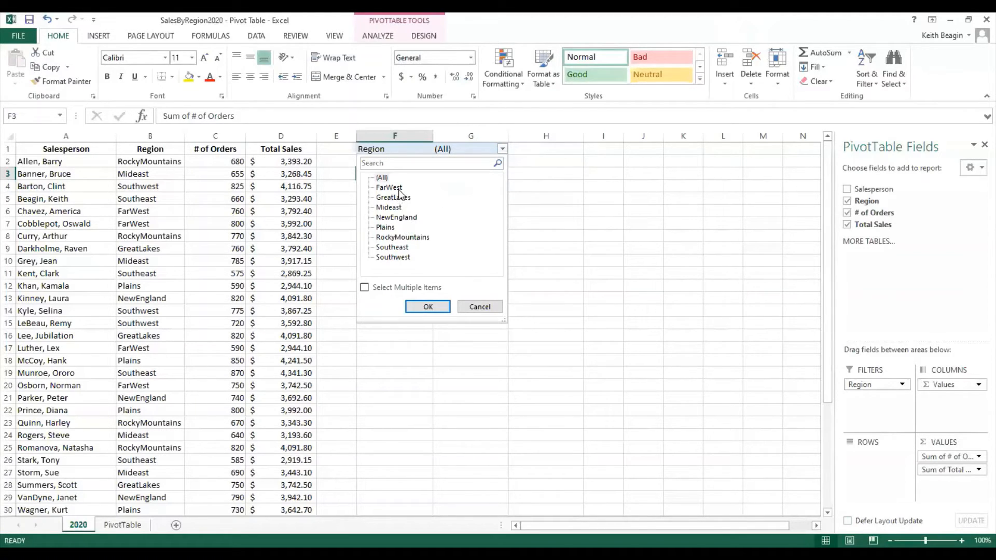
left_click(569, 210)
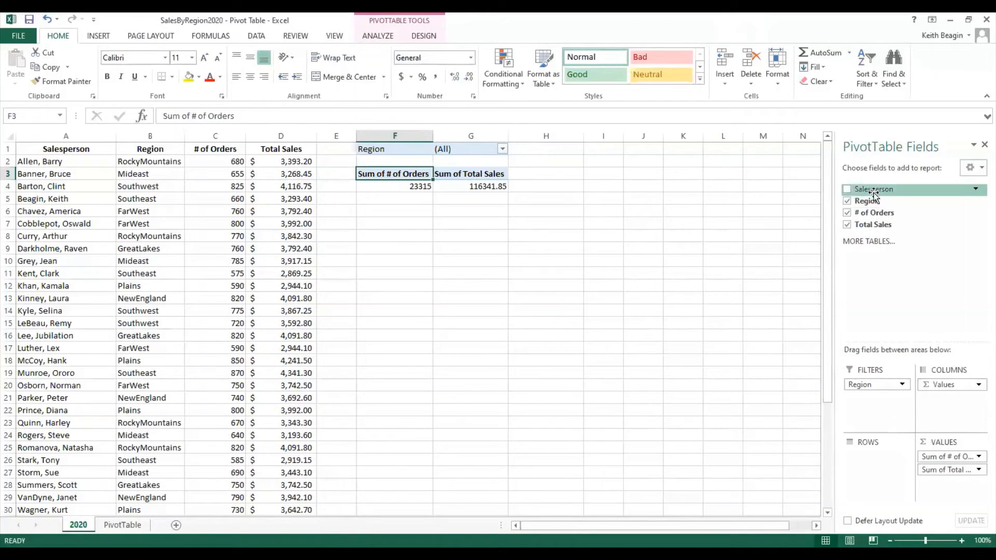
left_click_drag(893, 193, 881, 463)
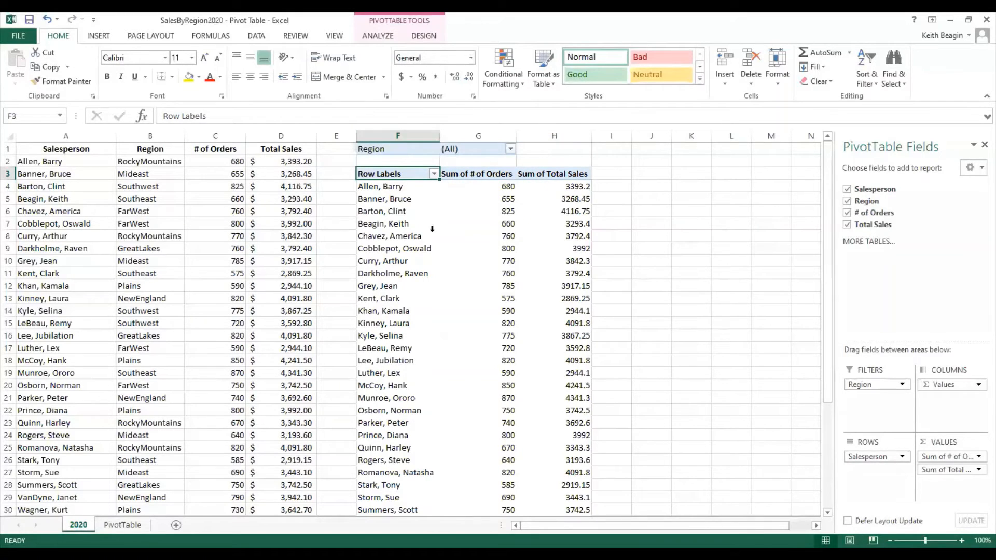
Filter the PivotTable to the GreatLakes region with the report filter, enabling selection of multiple items.
left_click(511, 149)
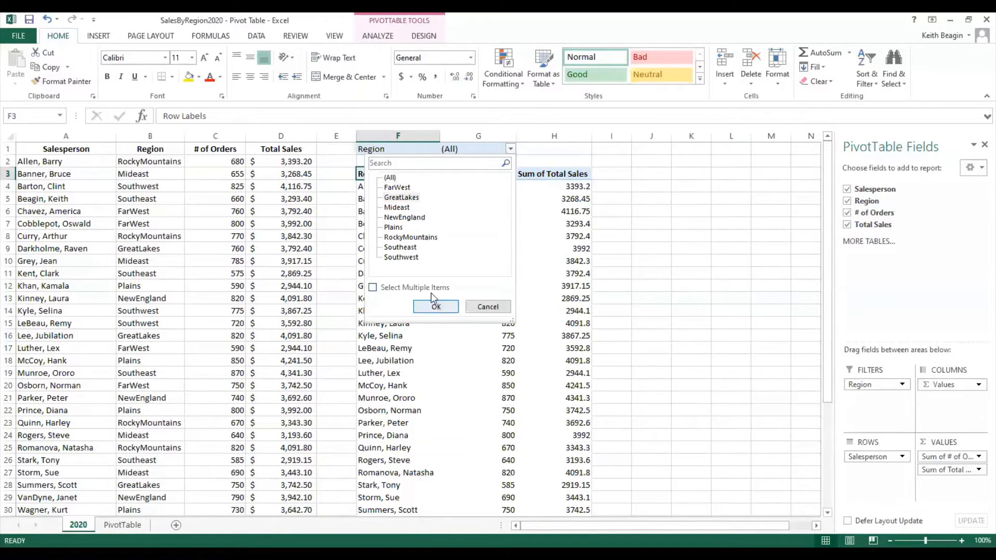
left_click(402, 197)
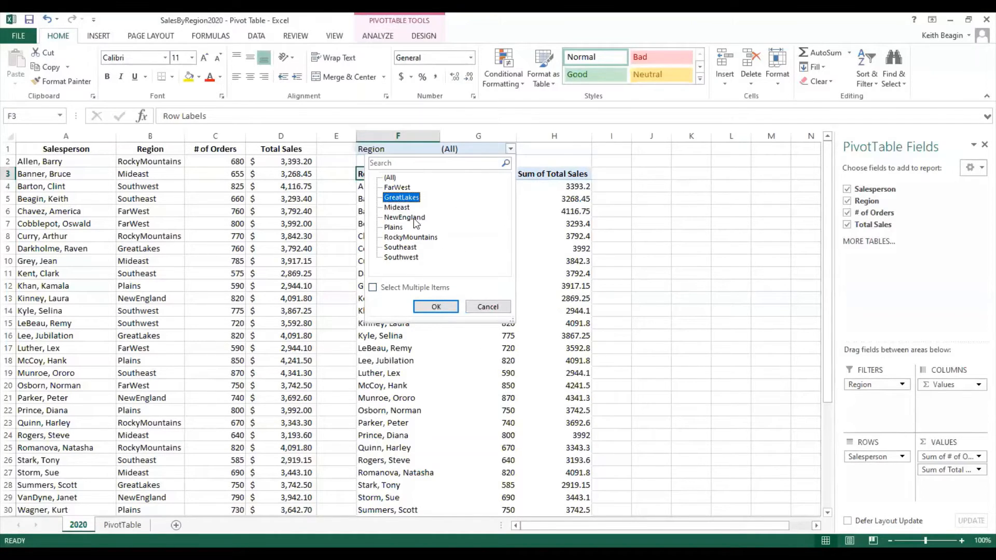
left_click(373, 287)
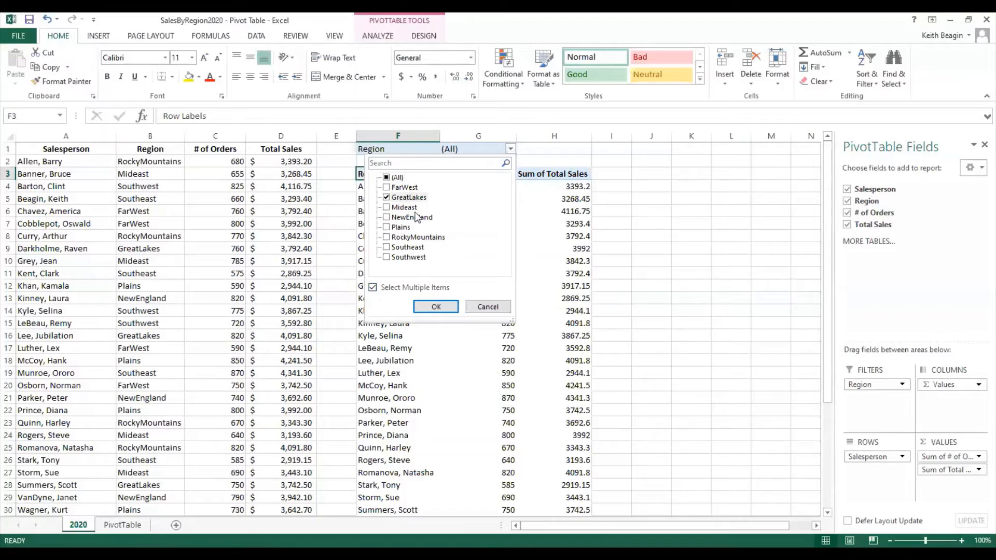
left_click(373, 289)
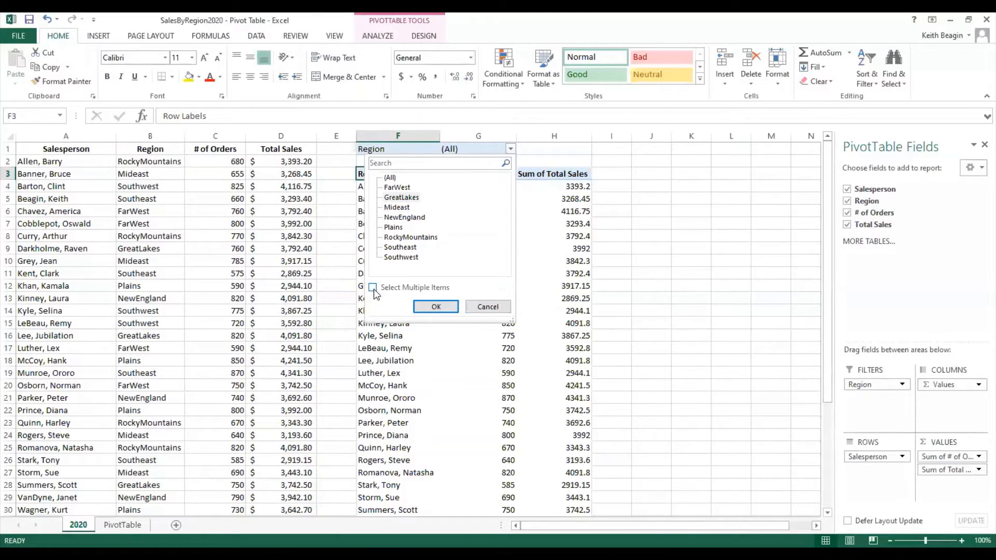
left_click(372, 288)
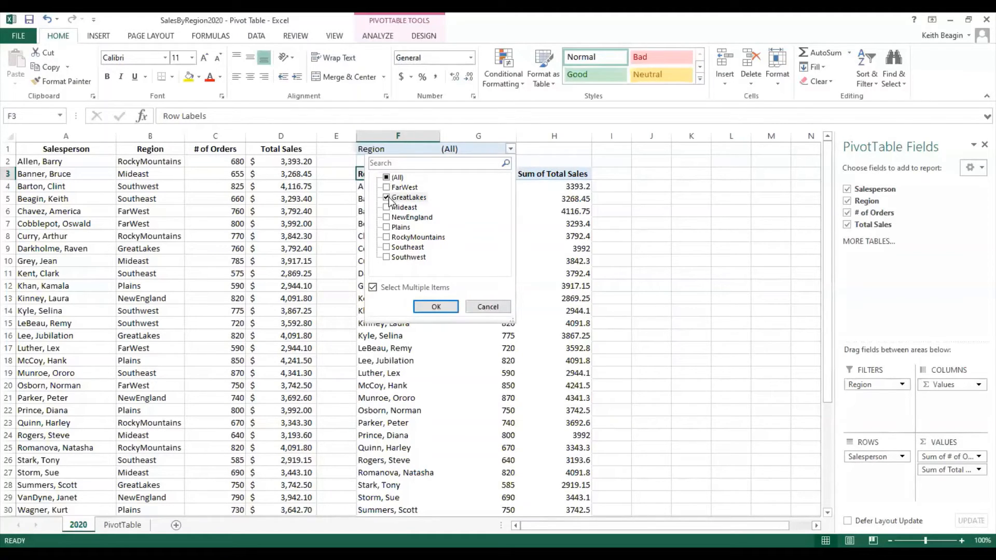
left_click(437, 306)
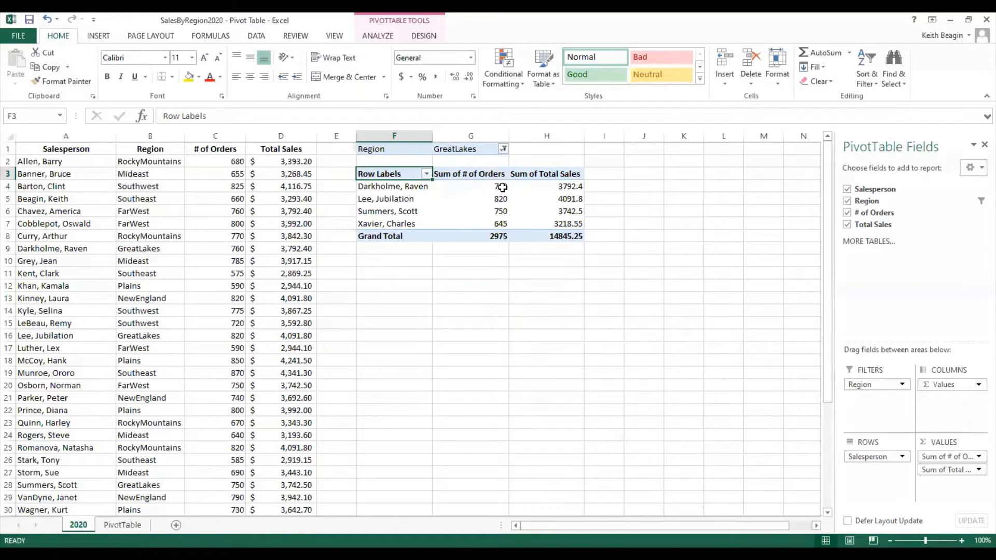
Add Mideast to the regions included by the Region report filter.
left_click(503, 150)
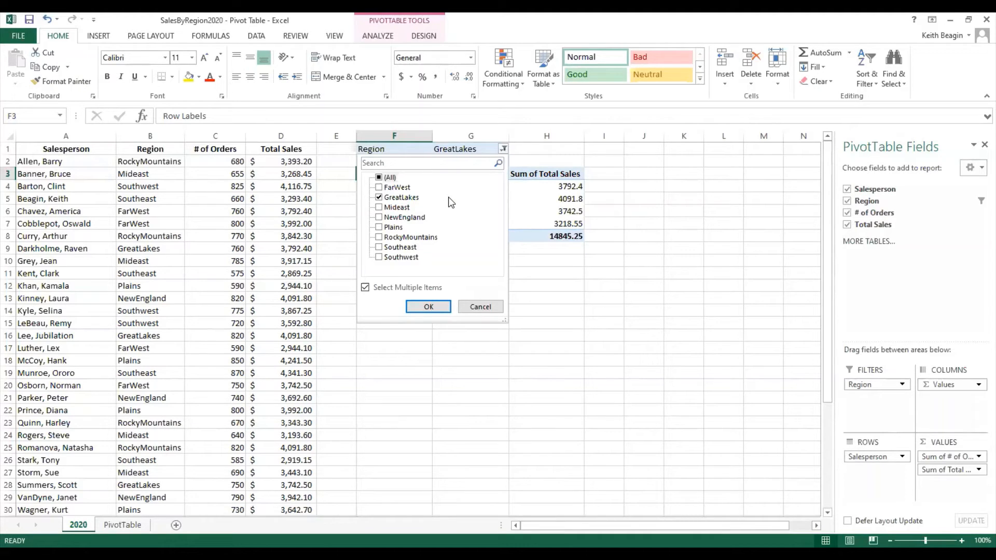
left_click(381, 207)
left_click(431, 307)
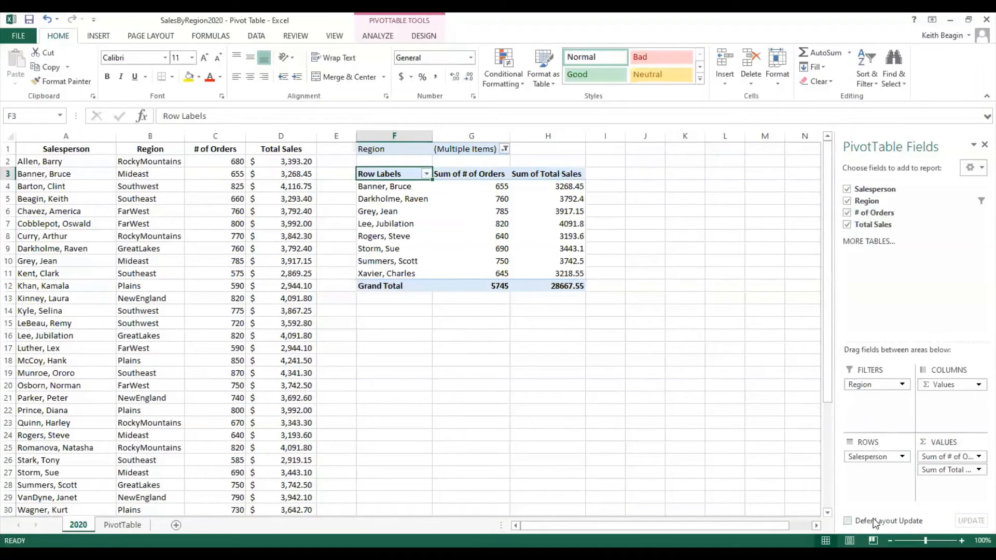
Reset the Region report filter to include all regions.
left_click(503, 149)
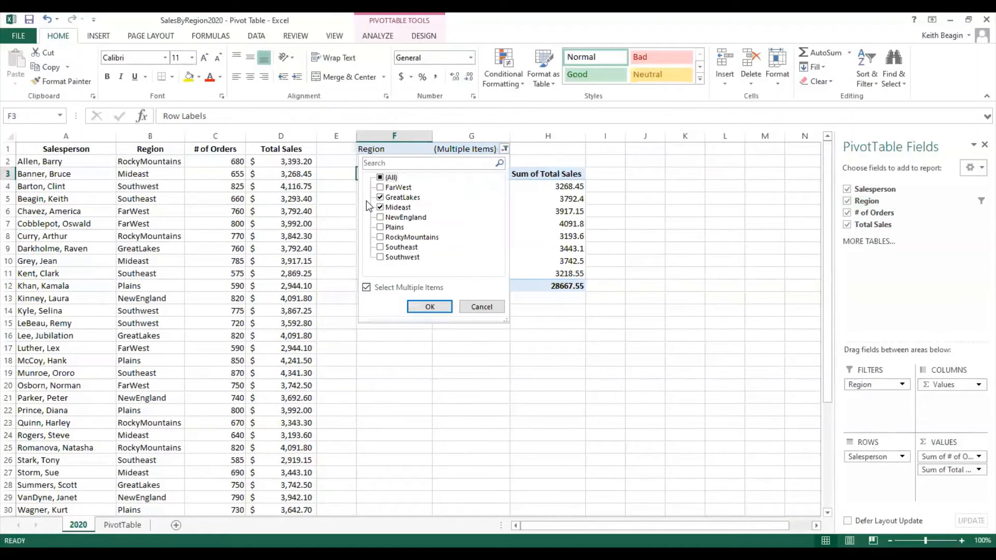
left_click(381, 177)
left_click(431, 306)
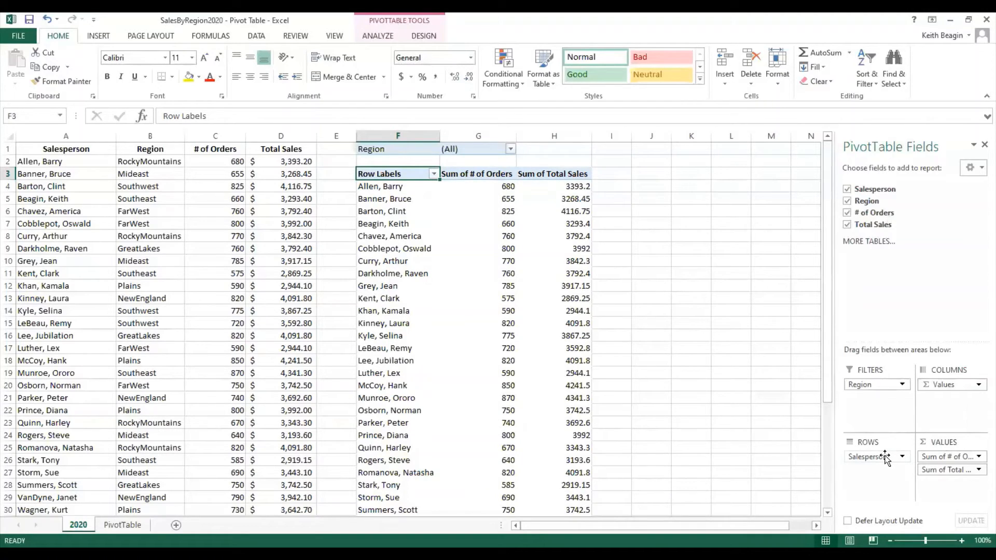
Remove all fields from the PivotTable and rebuild it with # of Orders as values and Salesperson as rows.
left_click_drag(868, 388, 872, 294)
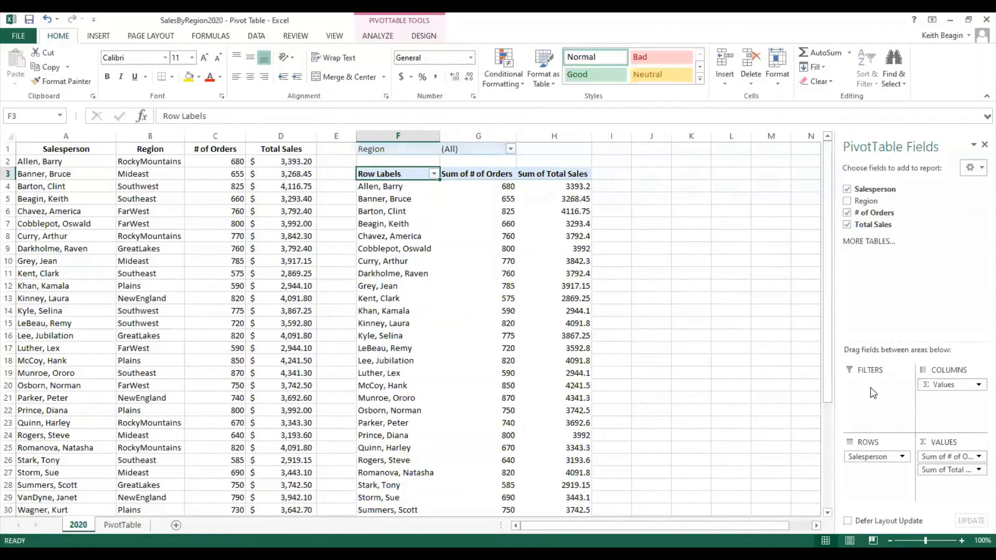
left_click_drag(863, 456, 885, 294)
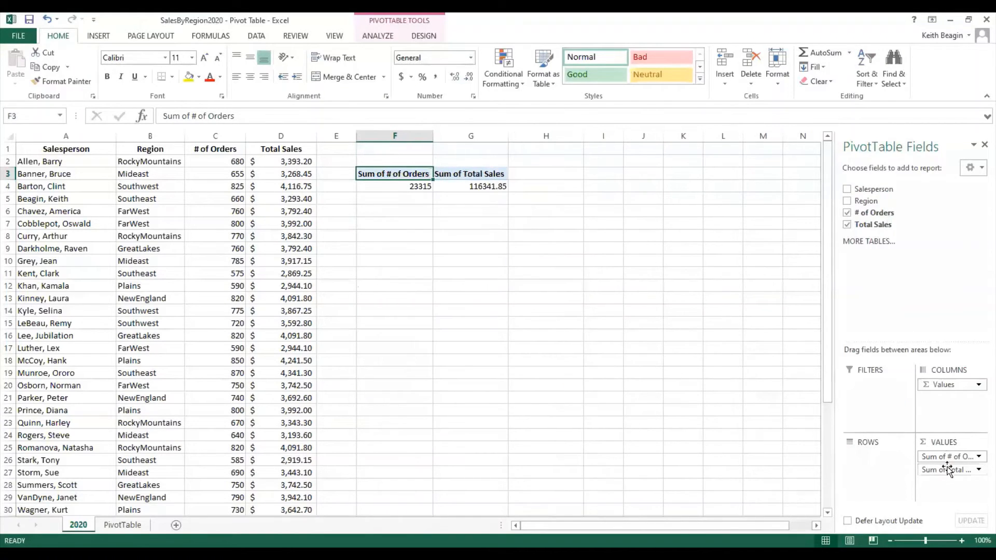
left_click_drag(945, 457, 926, 310)
left_click_drag(938, 457, 925, 289)
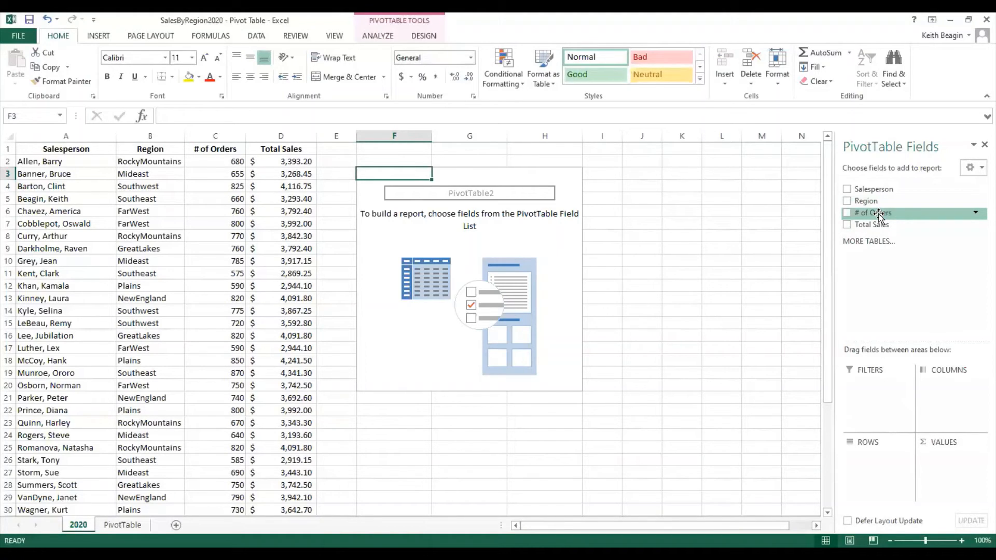
left_click_drag(880, 217, 954, 463)
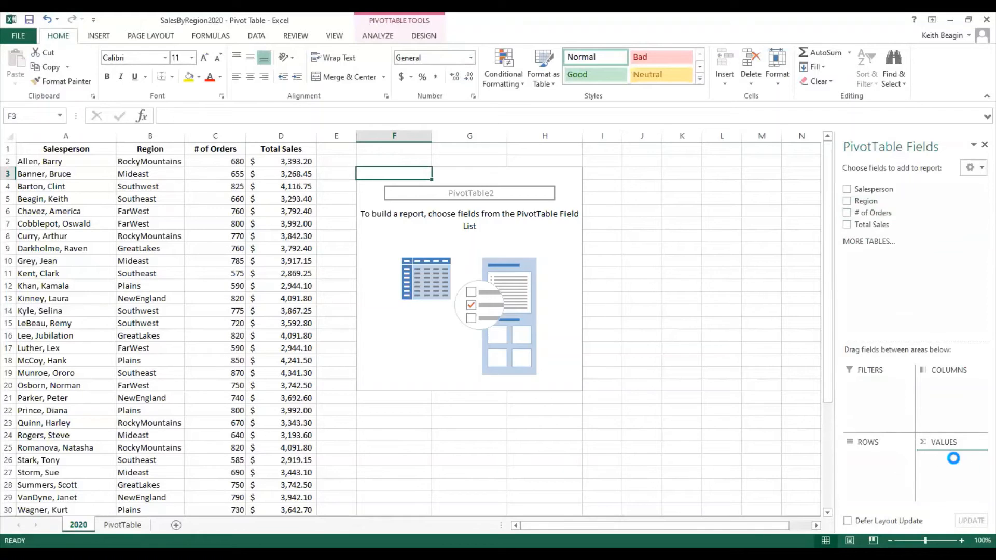
left_click_drag(874, 189, 881, 466)
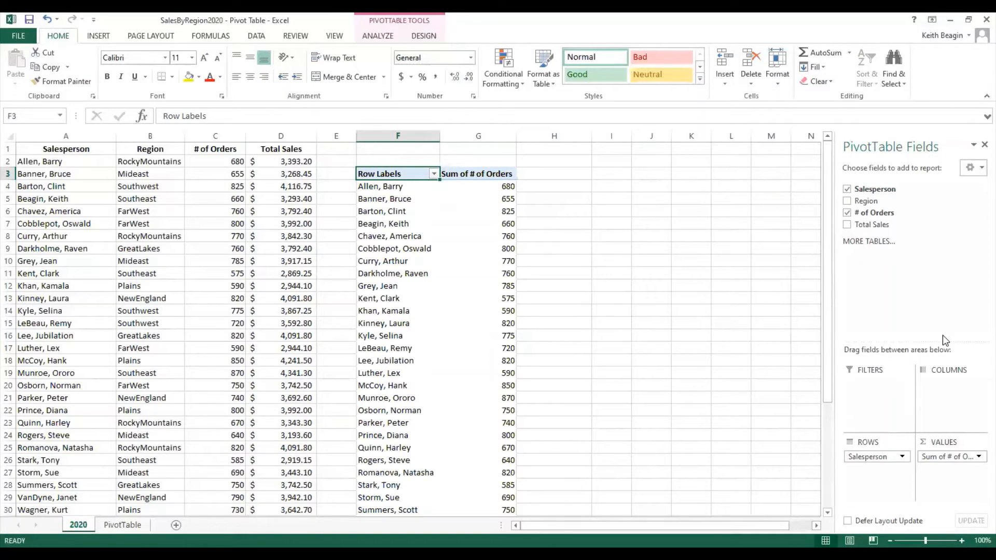
Sort the salespeople by Sum of # of Orders from largest to smallest and review the ranked list.
left_click(506, 189)
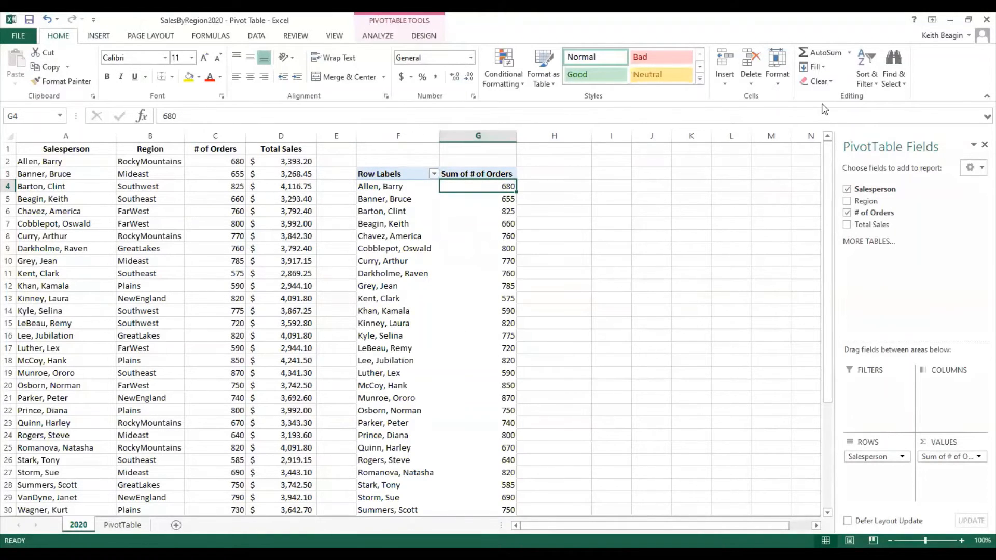
left_click(865, 75)
left_click(892, 112)
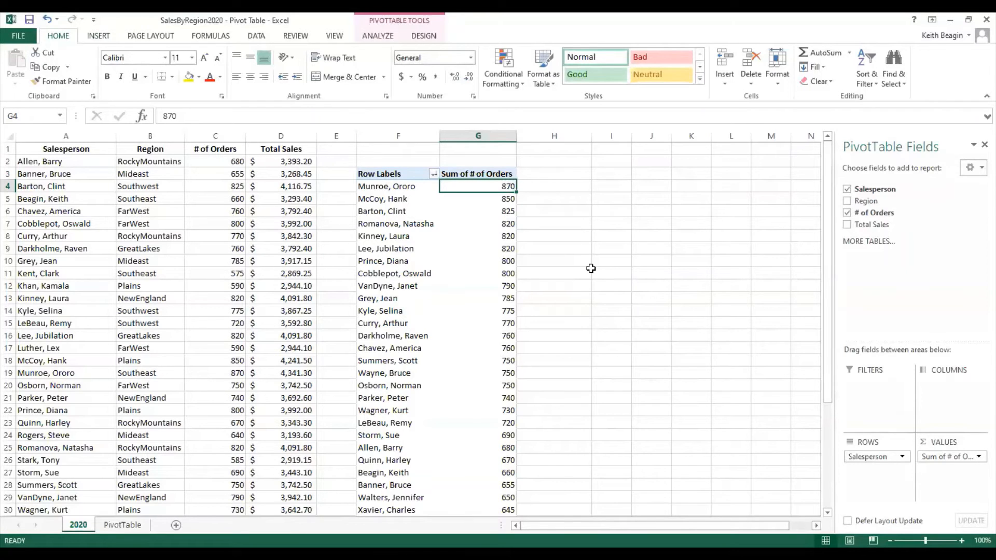
scroll(590, 268, "down", 2)
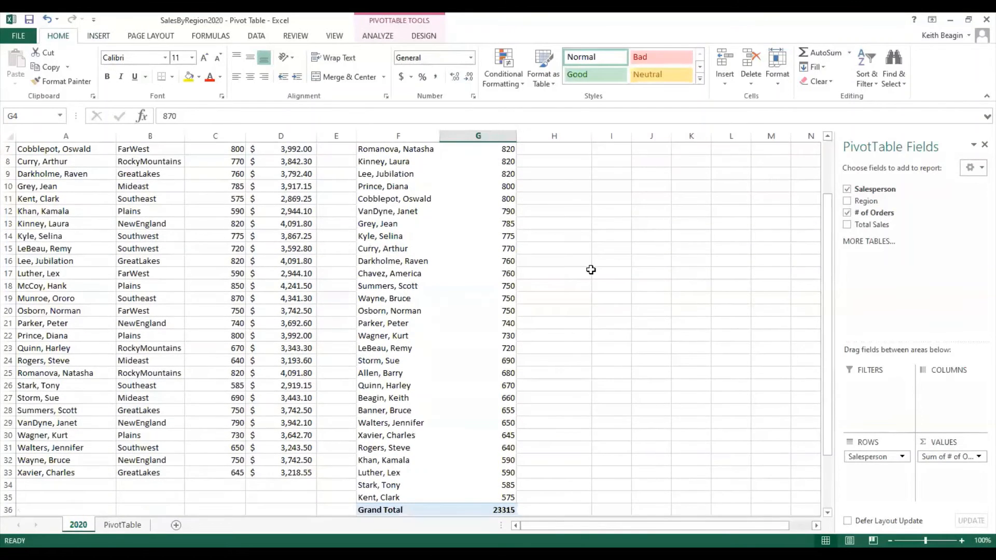
scroll(589, 270, "up", 2)
scroll(590, 270, "down", 1)
scroll(589, 271, "up", 1)
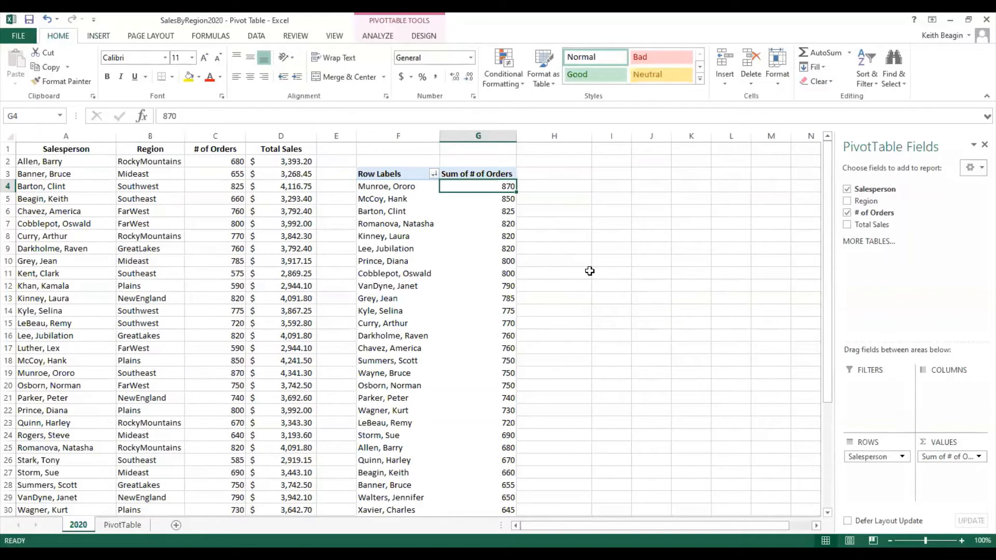
Replace the PivotTable's fields with Total Sales as values and Region followed by Salesperson as rows.
left_click_drag(872, 457, 876, 293)
left_click_drag(942, 456, 924, 296)
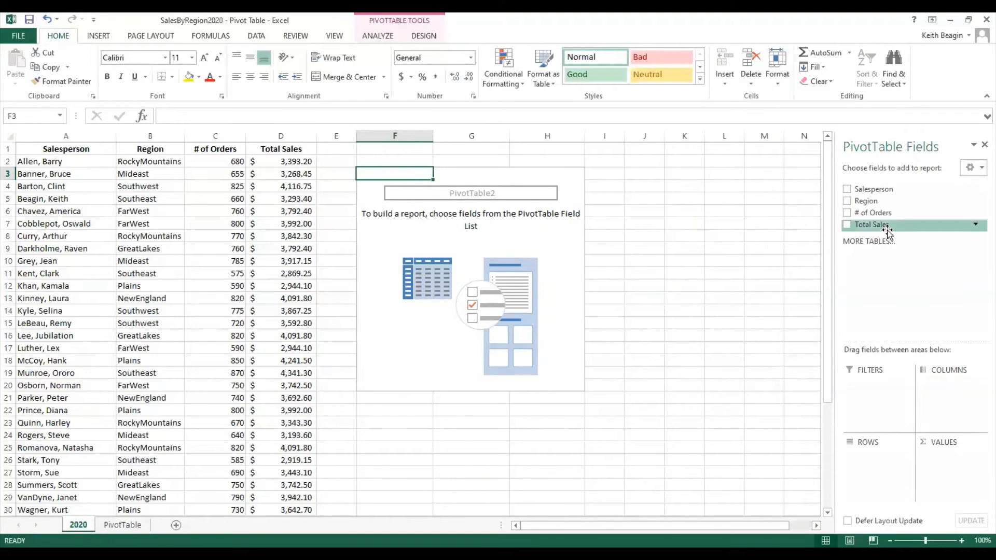
left_click_drag(886, 229, 951, 455)
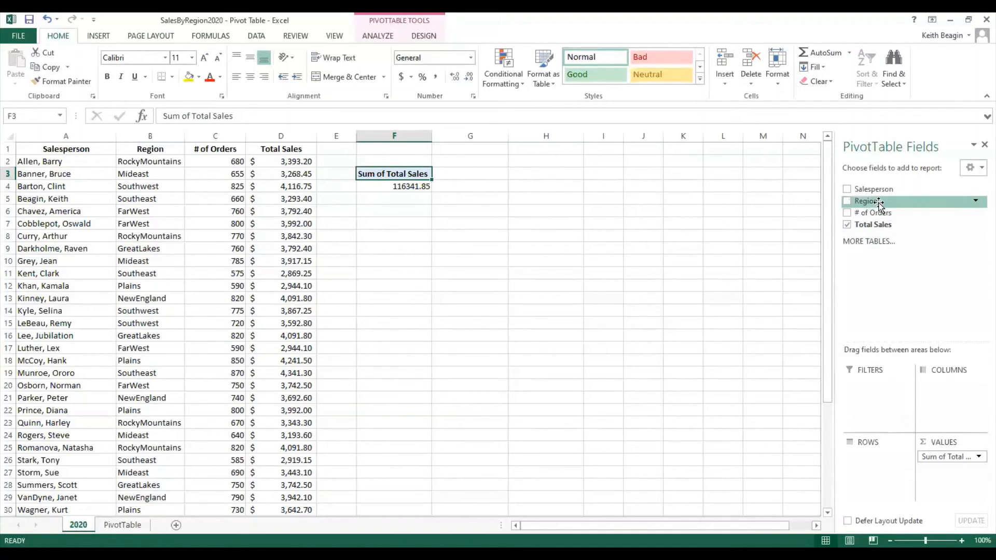
mouse_move(878, 203)
left_mouse_down()
mouse_move(928, 412)
mouse_move(871, 459)
left_mouse_up()
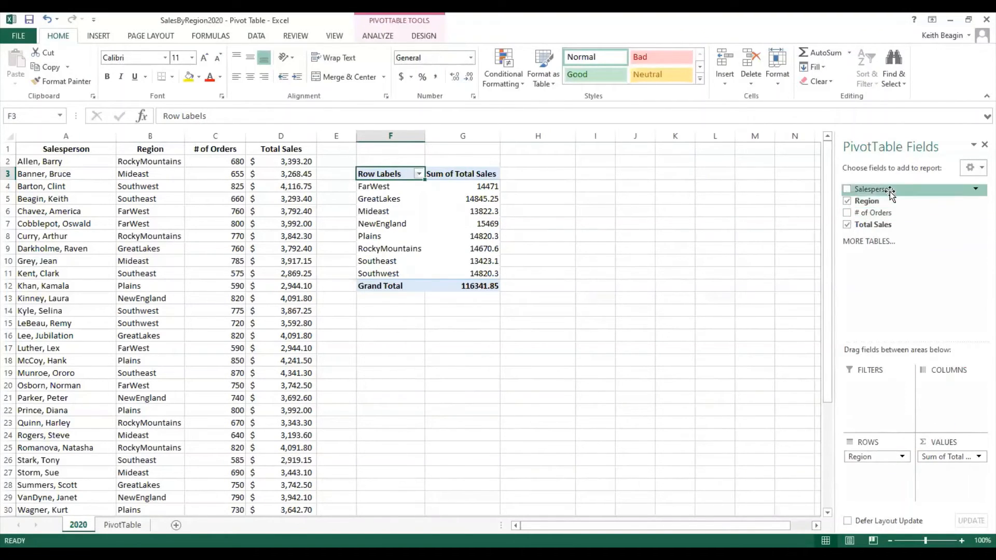
left_click_drag(875, 189, 865, 458)
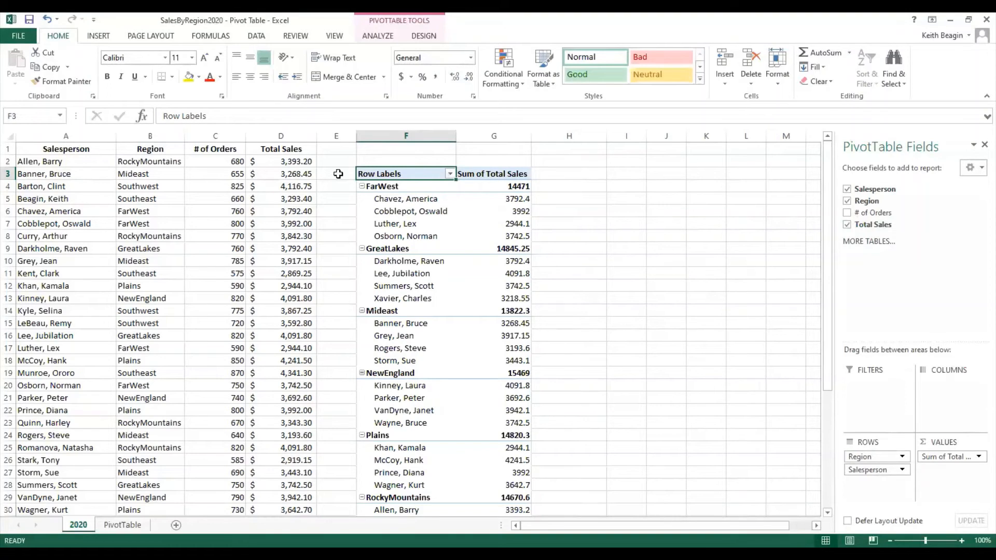
Filter the PivotTable's row labels to show only the GreatLakes region.
left_click(450, 175)
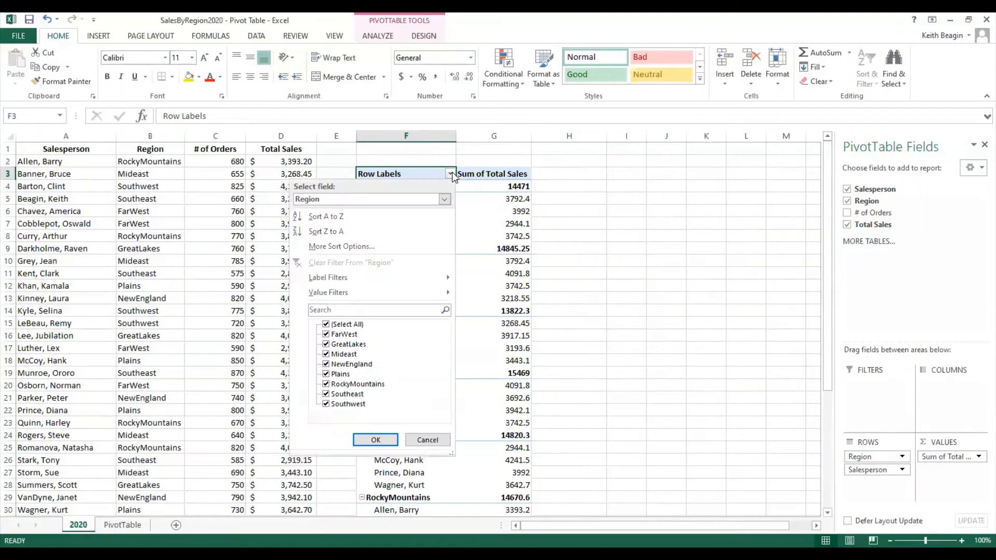
left_click(326, 324)
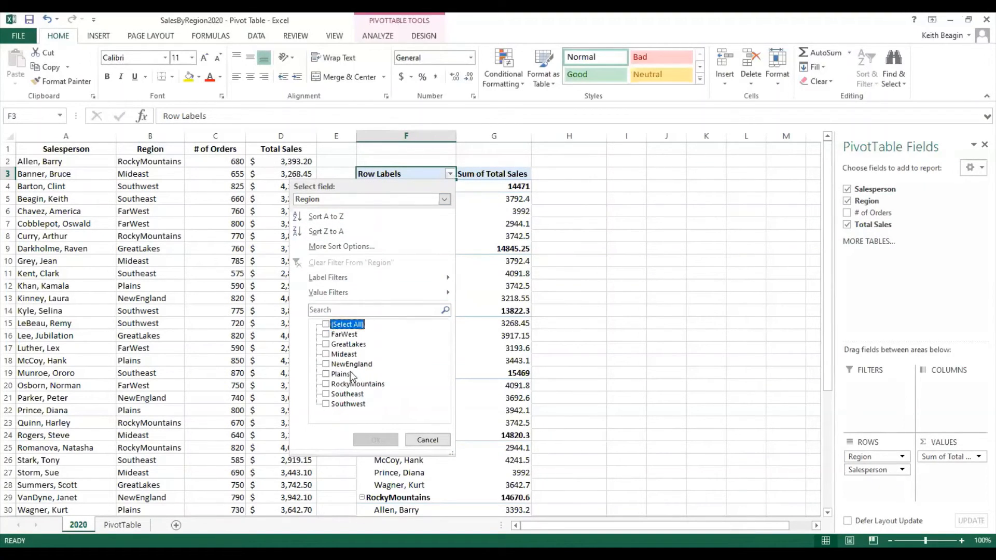
left_click(326, 344)
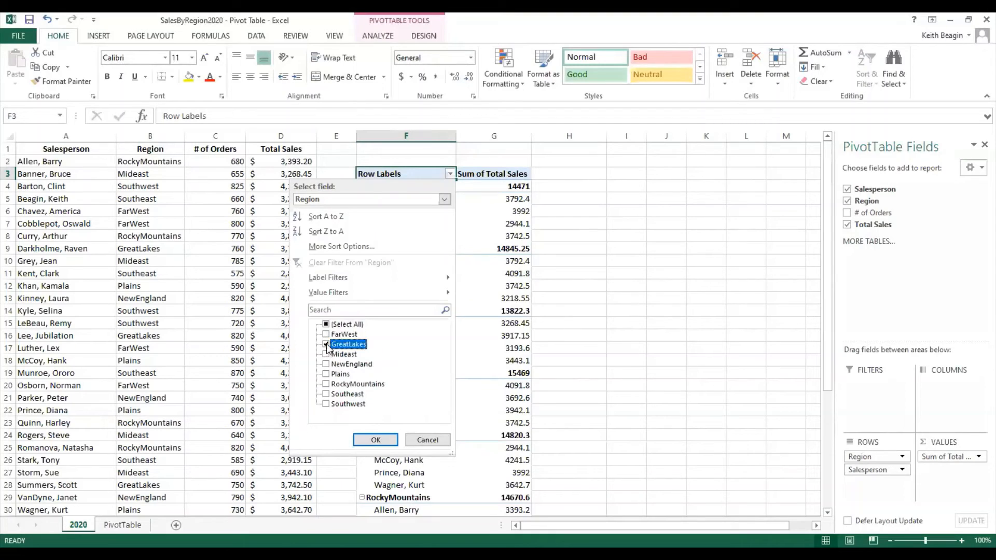
left_click(387, 441)
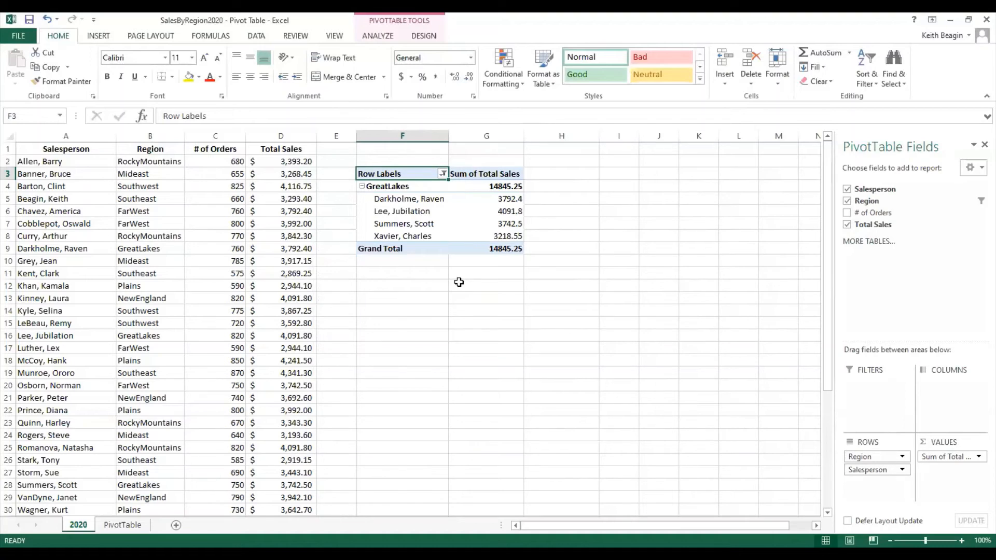
Sort the GreatLakes salespeople by Sum of Total Sales from largest to smallest.
left_click(514, 200)
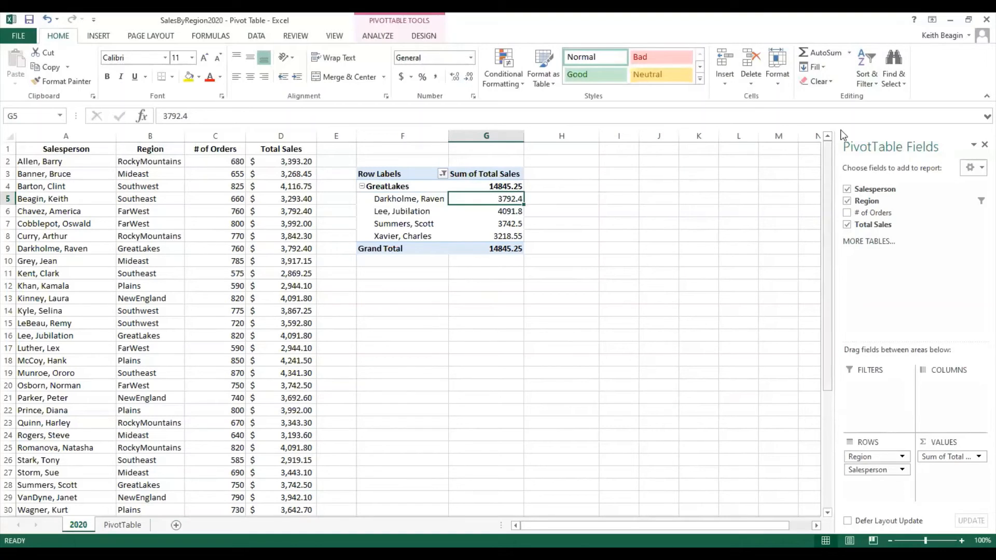
left_click(866, 75)
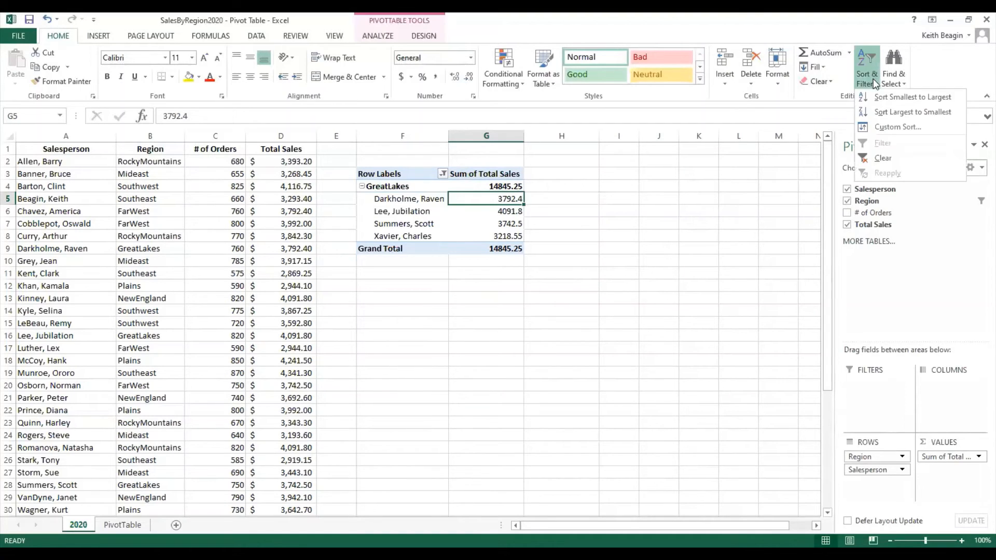
left_click(876, 113)
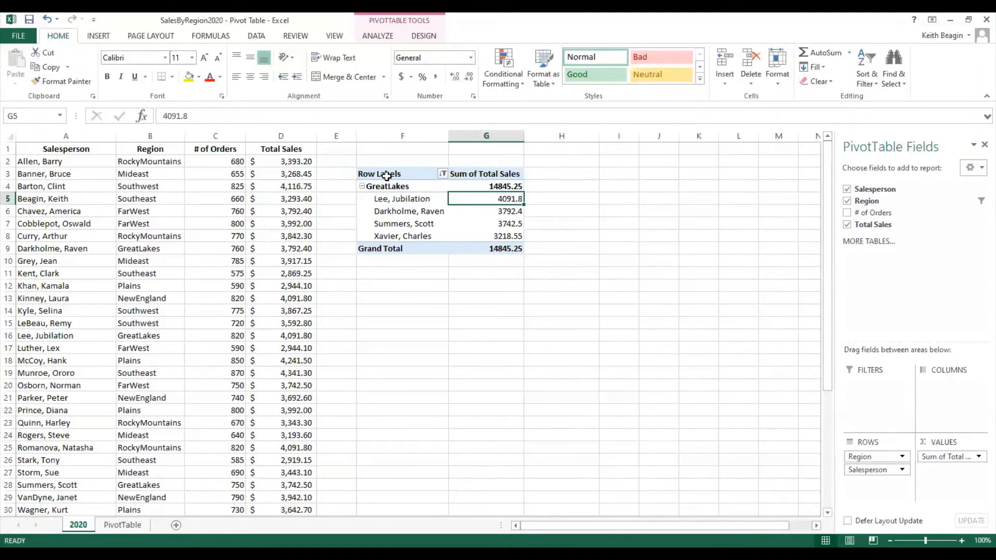
Clear the Region filter from the row labels and move Region from the rows to the report filters.
left_click(443, 175)
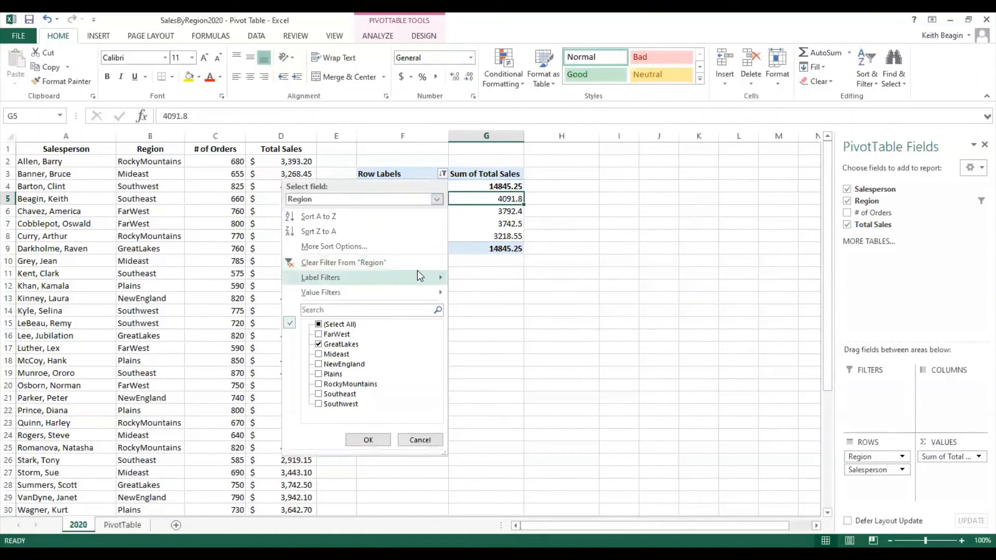
left_click(373, 263)
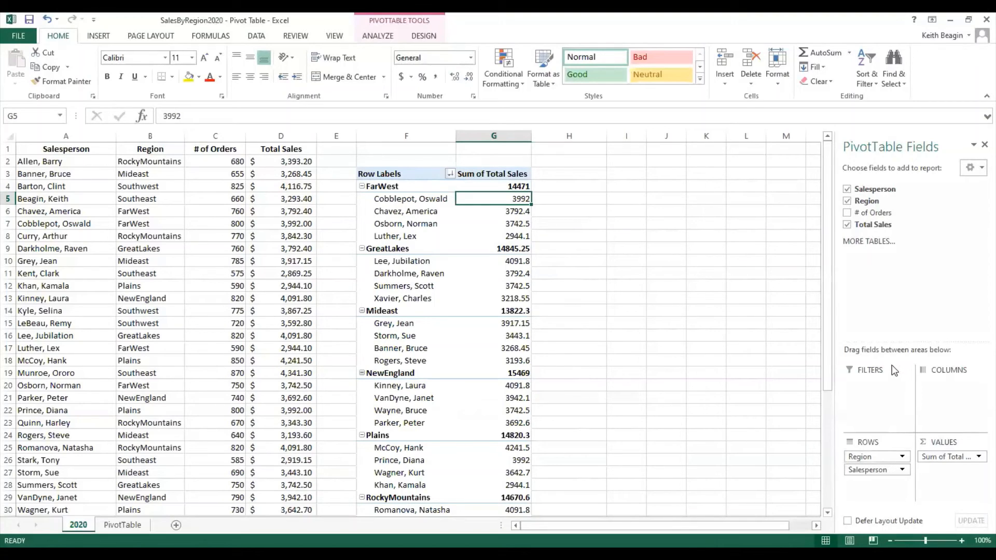
left_click_drag(881, 457, 874, 410)
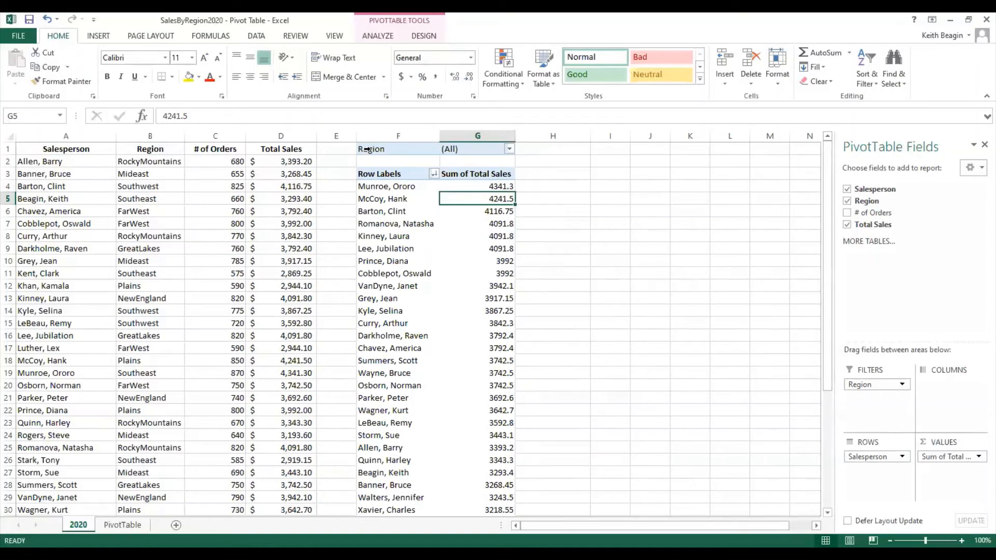
Set the Region report filter to GreatLakes only and check the highest salesperson's total sales.
left_click(508, 149)
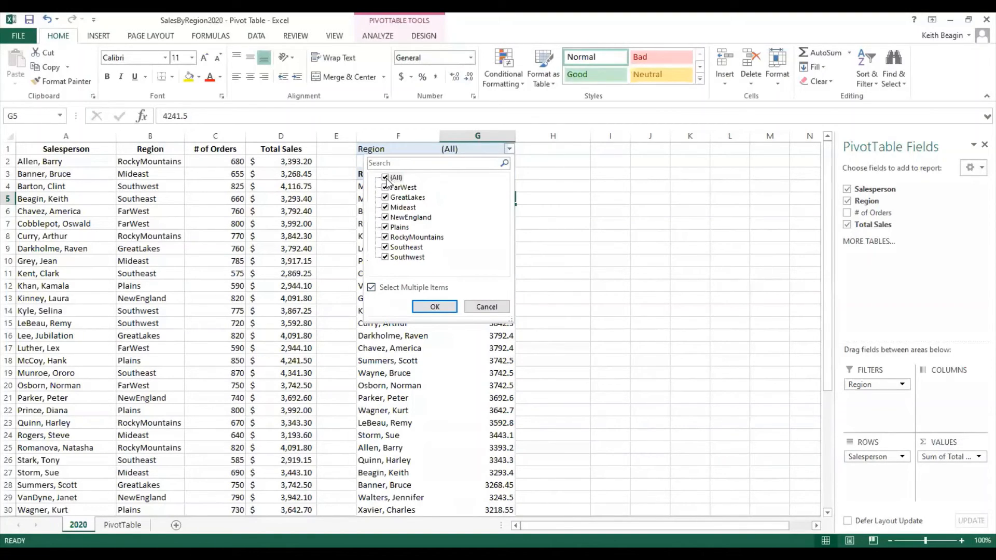
left_click(385, 178)
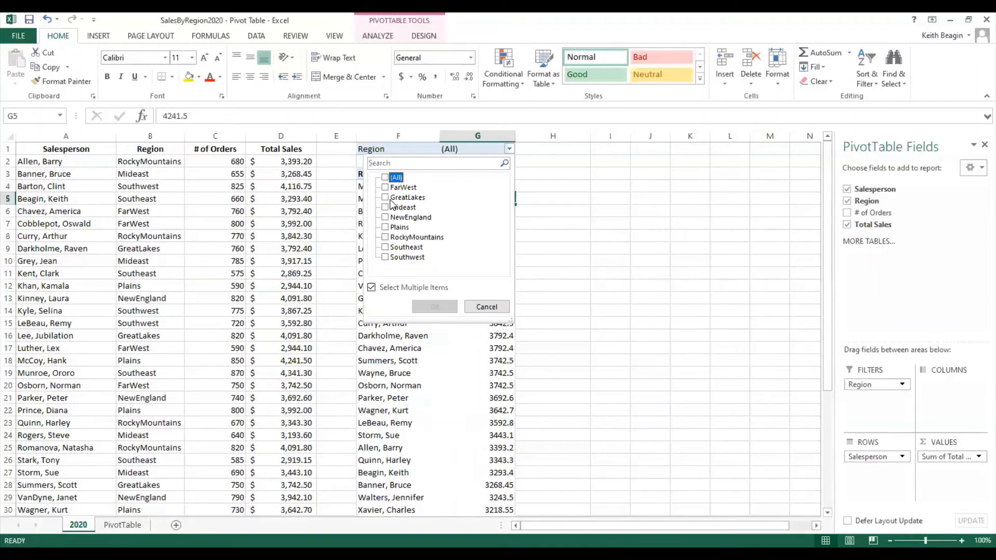
left_click(386, 198)
left_click(435, 306)
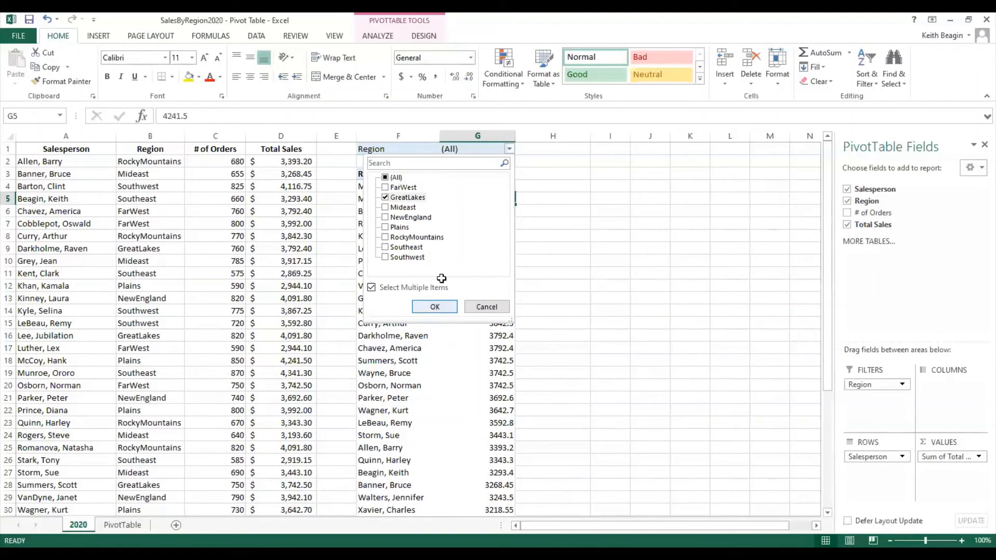
left_click(497, 188)
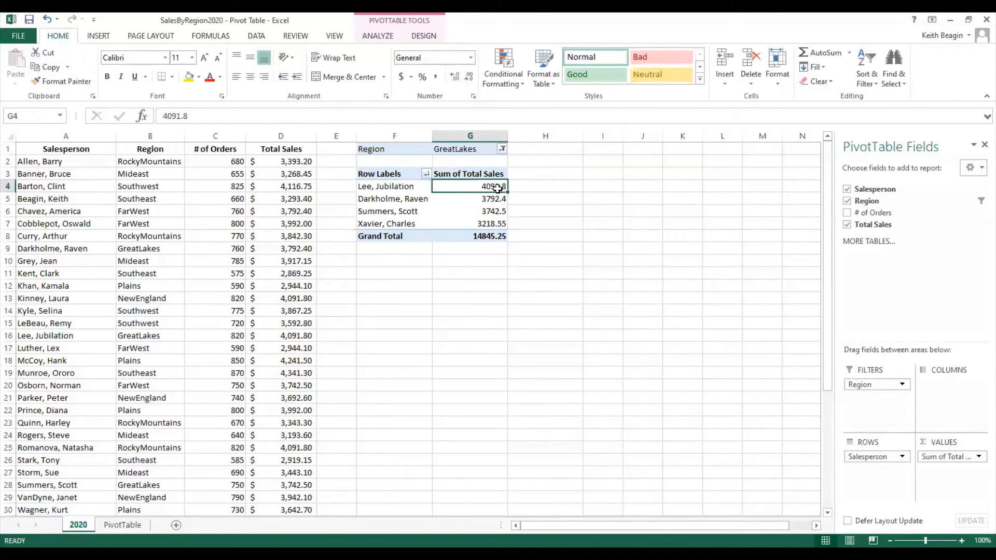
mouse_move(498, 188)
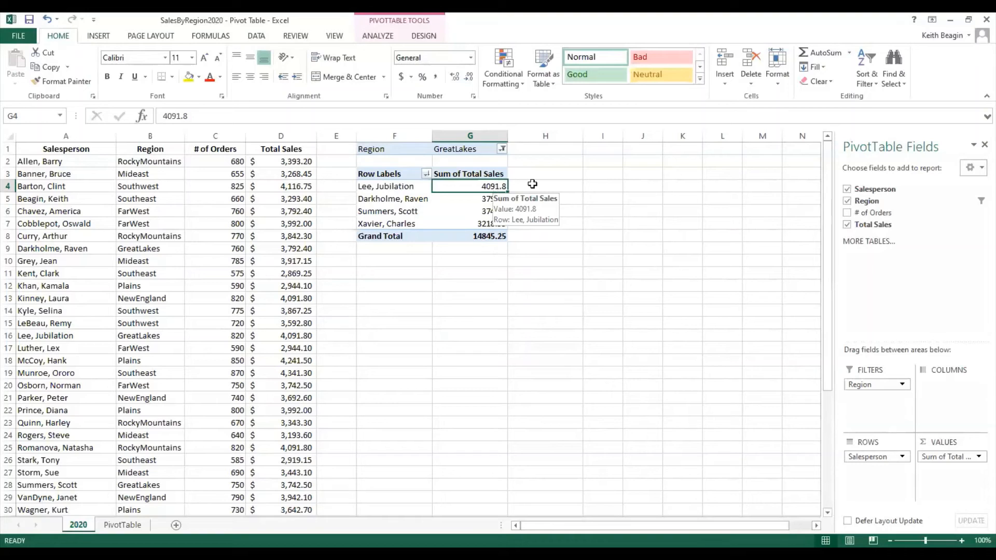
Remove all fields from the PivotTable and rebuild it with Total Sales as values and Region followed by Salesperson as rows.
left_click_drag(876, 384, 879, 340)
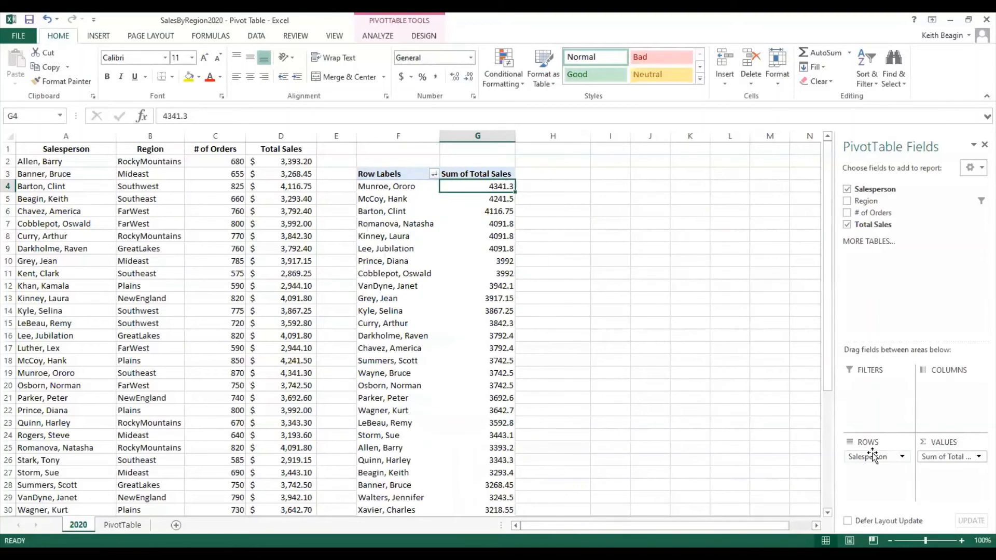
left_click_drag(875, 456, 876, 313)
left_click_drag(951, 461, 933, 290)
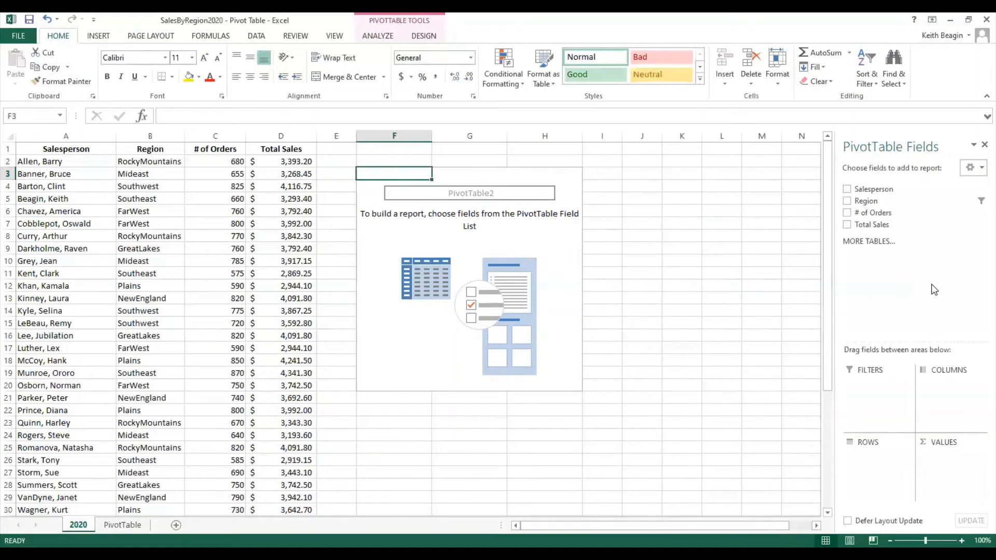
left_click_drag(883, 226, 952, 464)
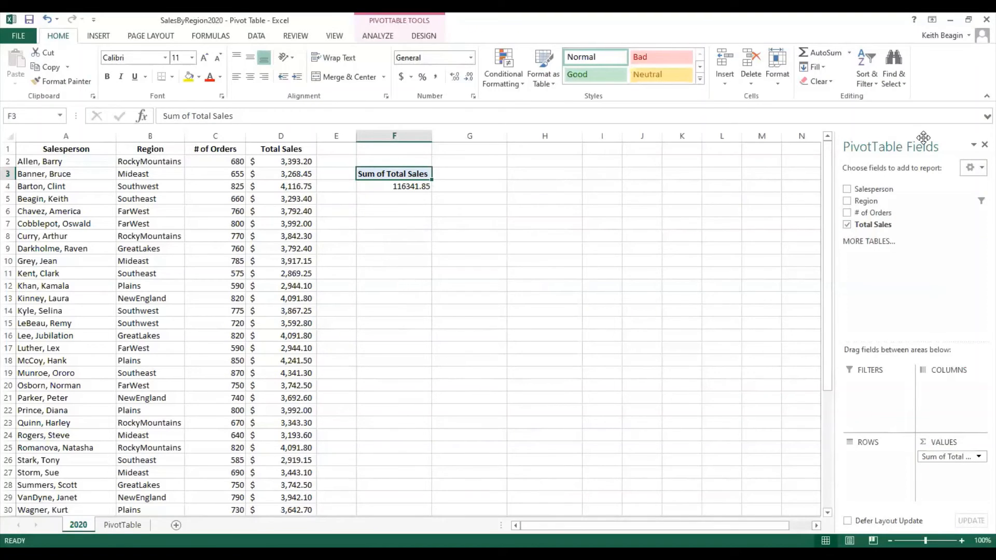
left_click_drag(865, 201, 876, 454)
left_click_drag(893, 188, 870, 485)
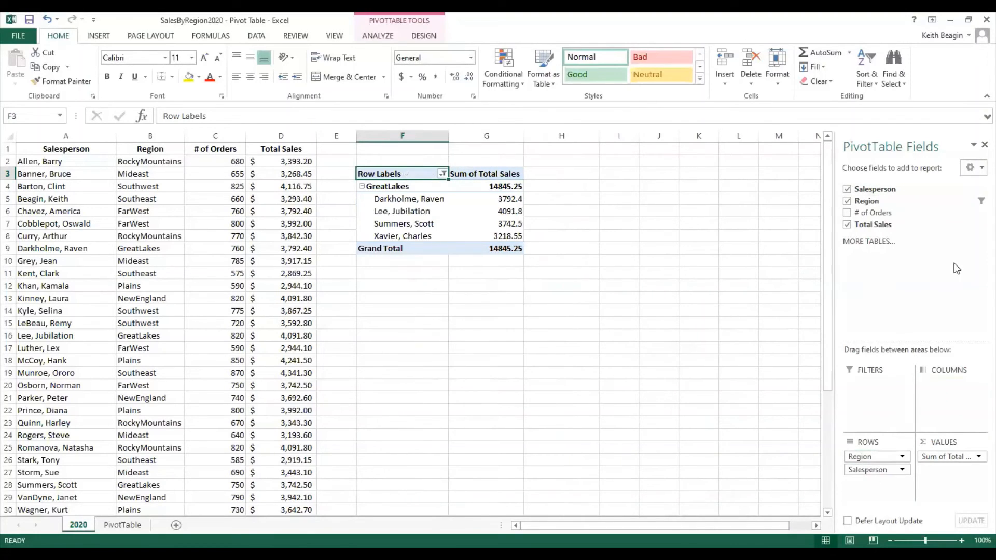
Clear the existing Region filter and filter the row labels to show only the Southeast and Southwest regions.
left_click(443, 174)
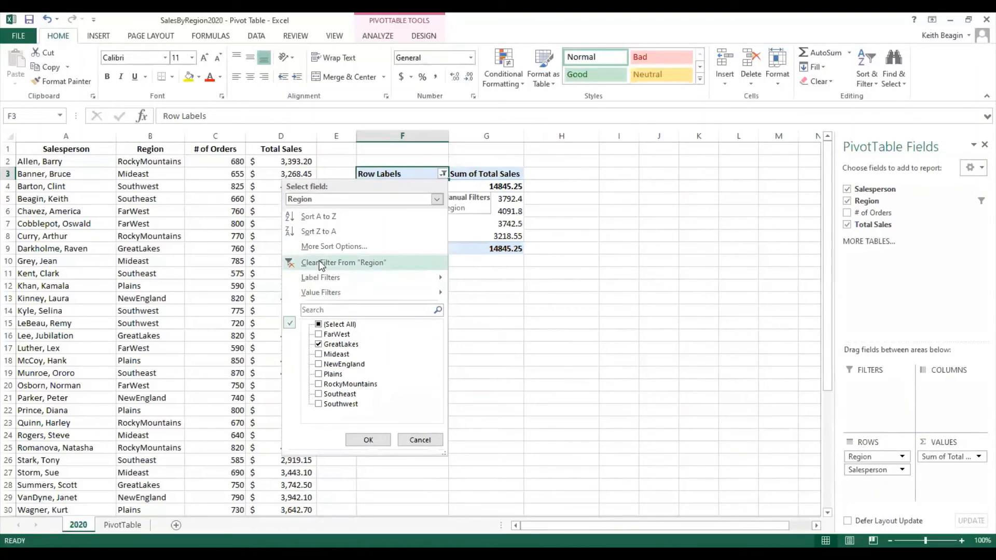
left_click(319, 262)
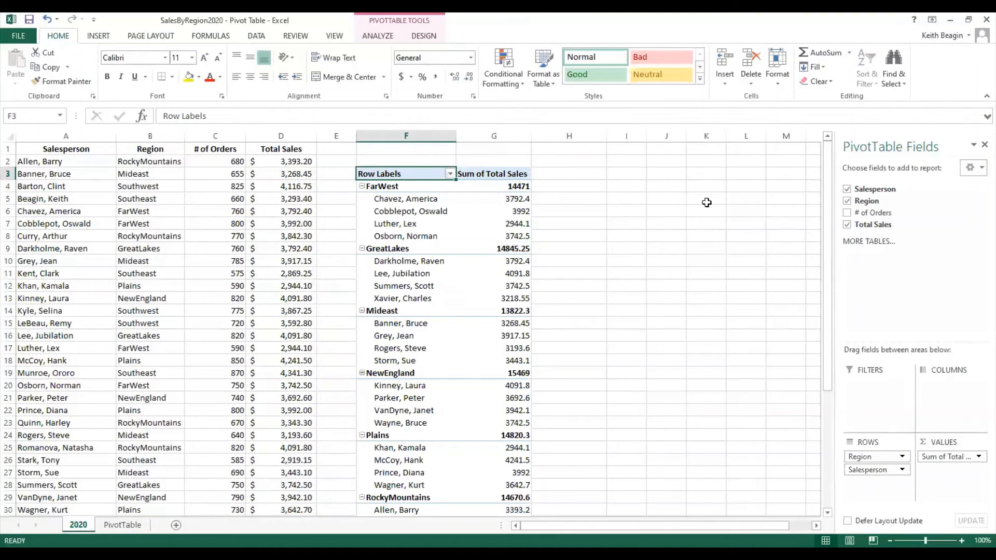
left_click(449, 175)
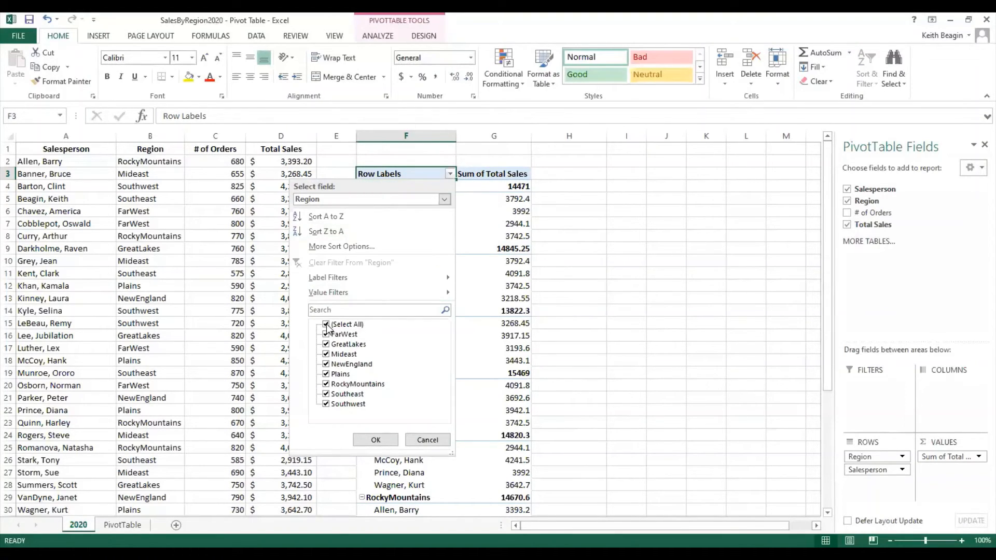
left_click(326, 324)
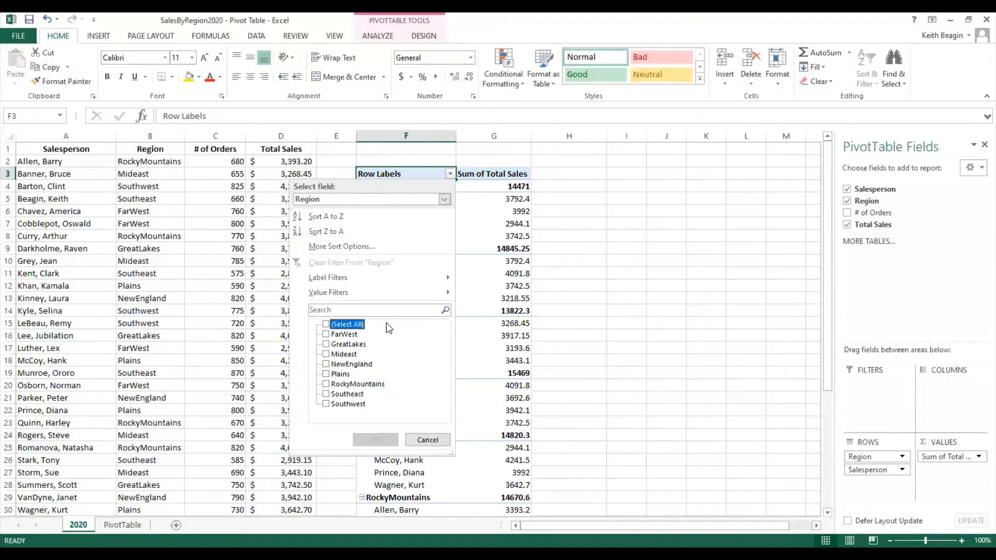
left_click(326, 394)
left_click(326, 404)
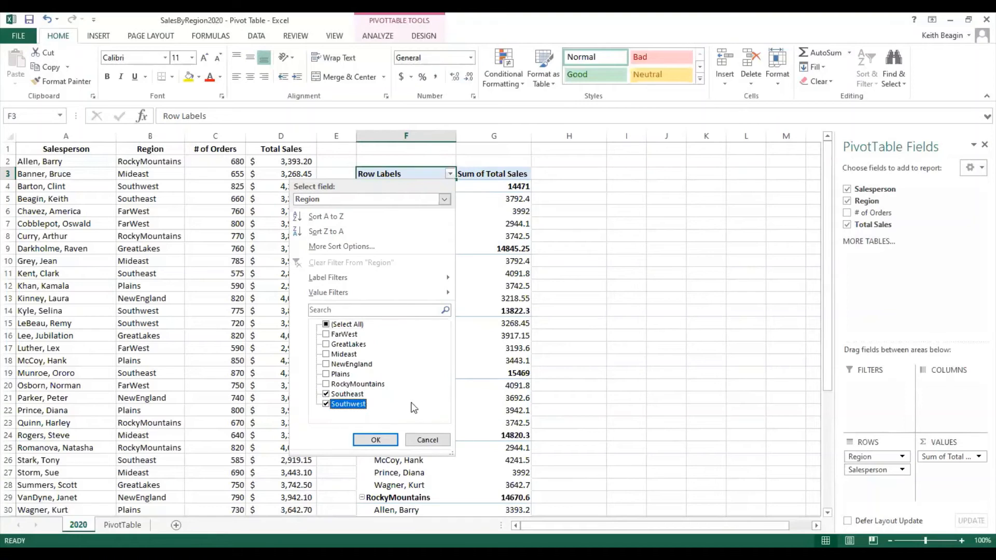
left_click(375, 439)
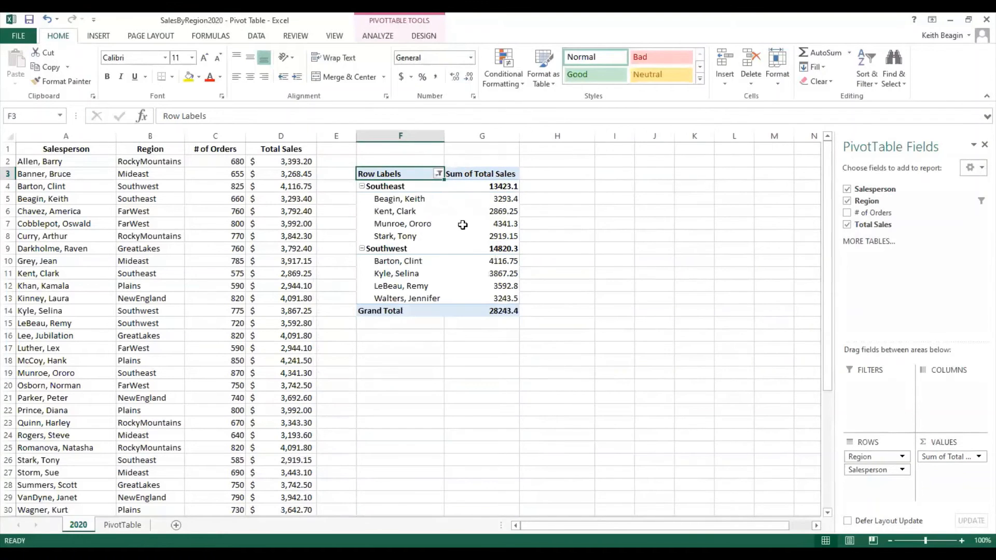
mouse_move(450, 232)
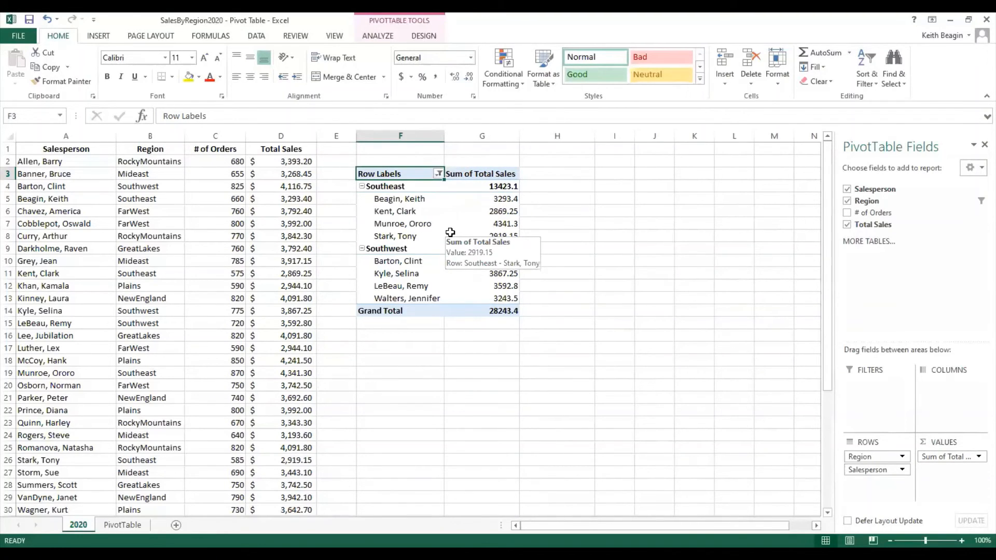
Sort the salespeople within each region by Sum of Total Sales from largest to smallest and compare the two regions' top sellers.
left_click(502, 200)
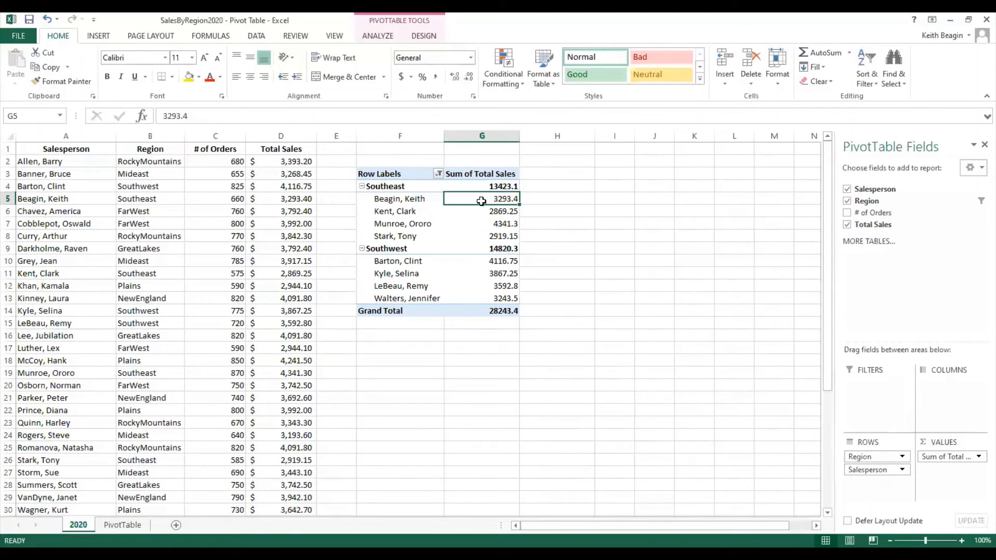
right_click(482, 201)
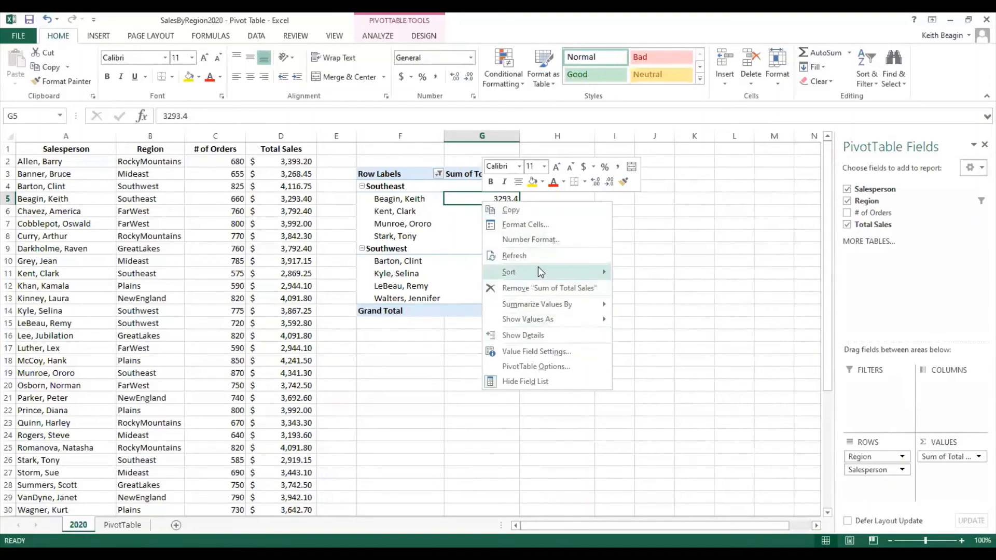
mouse_move(538, 269)
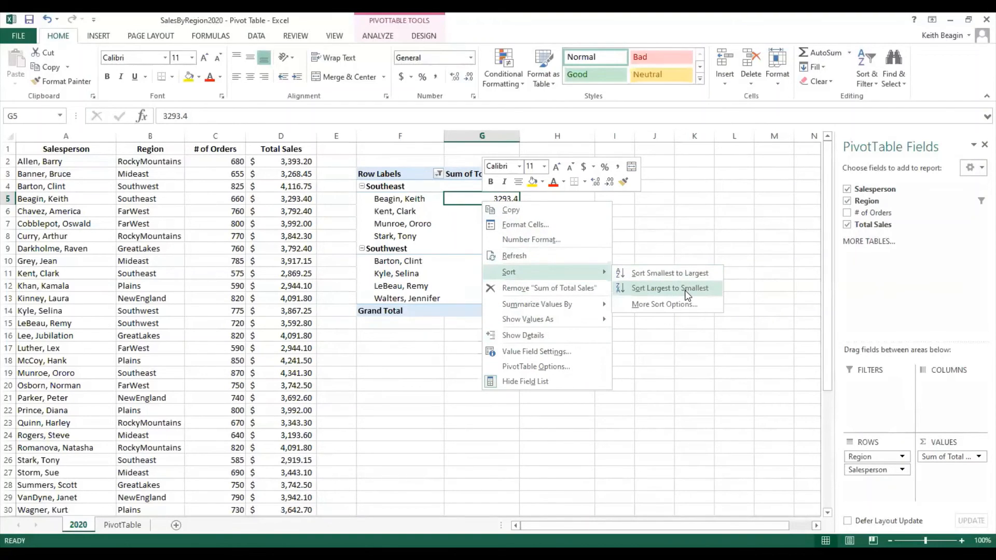
left_click(685, 291)
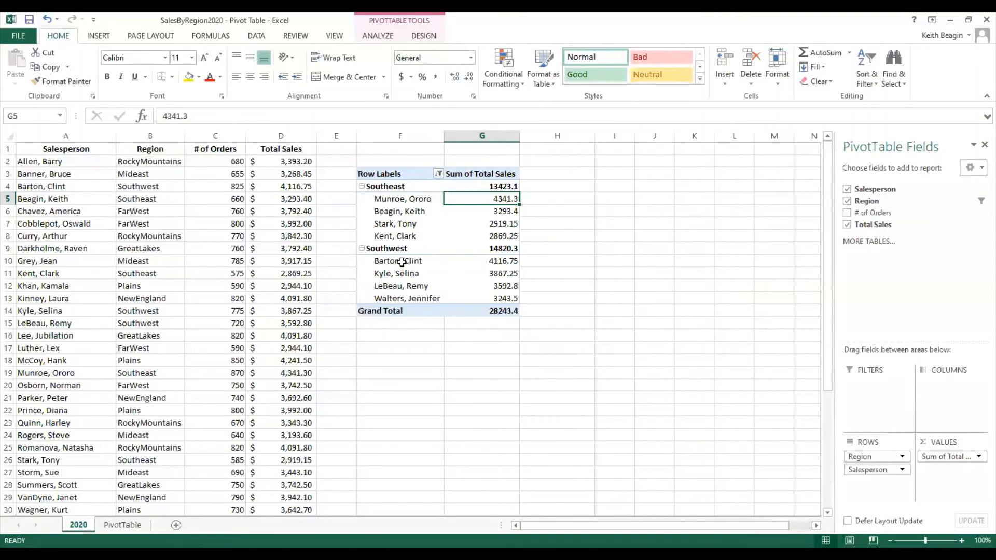
left_click(503, 261)
left_click(506, 201)
left_click(508, 262)
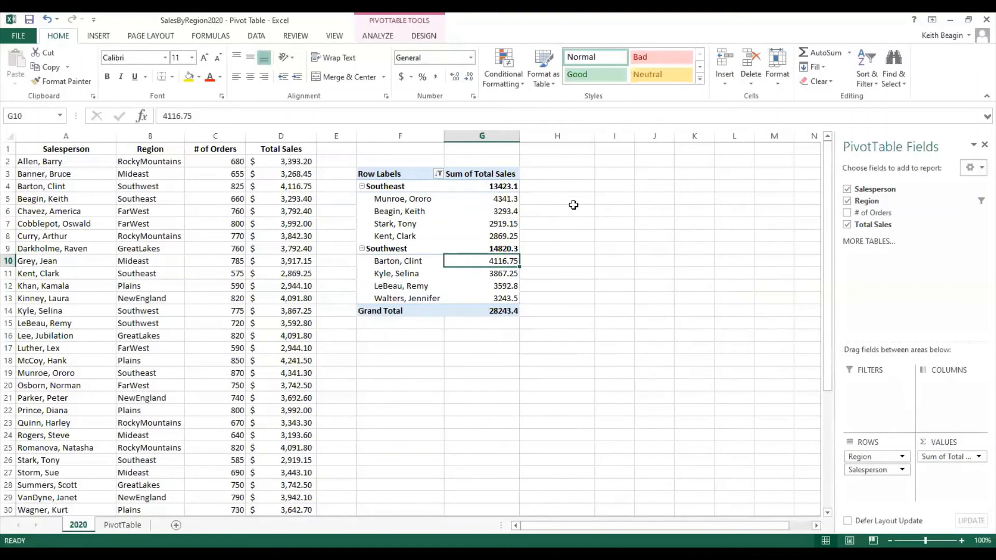
left_click(500, 198)
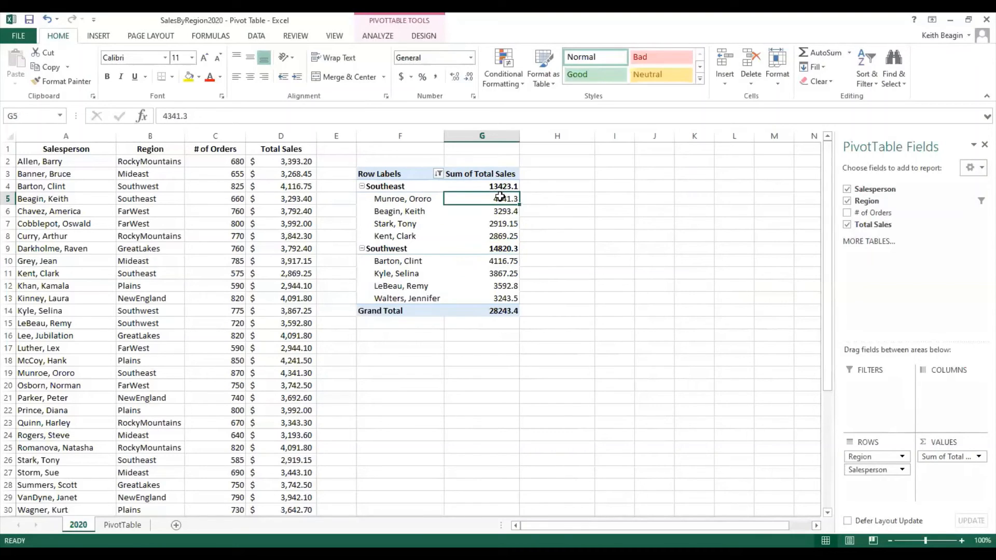
mouse_move(500, 196)
Move Region from the rows to the report filters, keeping Southeast and Southwest selected, to rank both regions' salespeople in one list.
left_click_drag(864, 457, 871, 384)
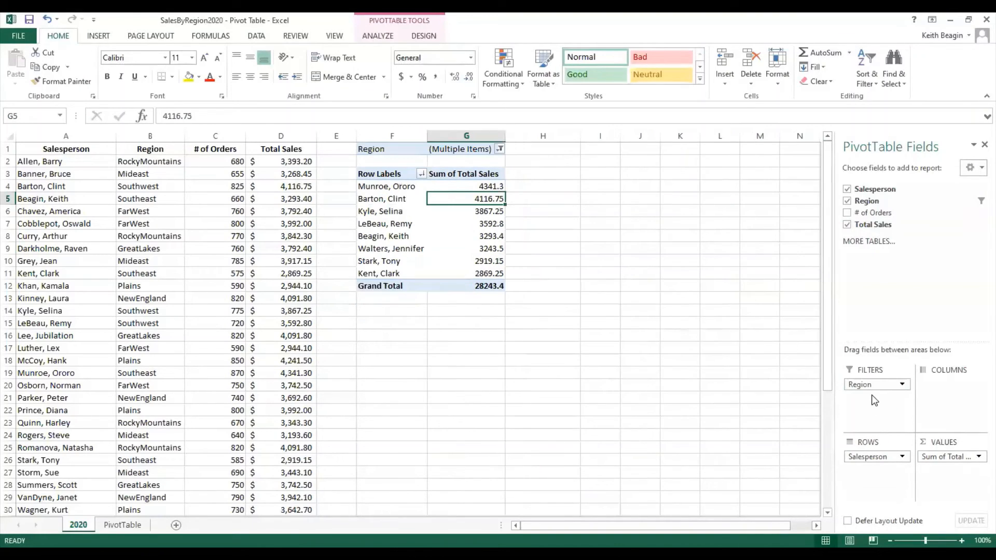
left_click(483, 150)
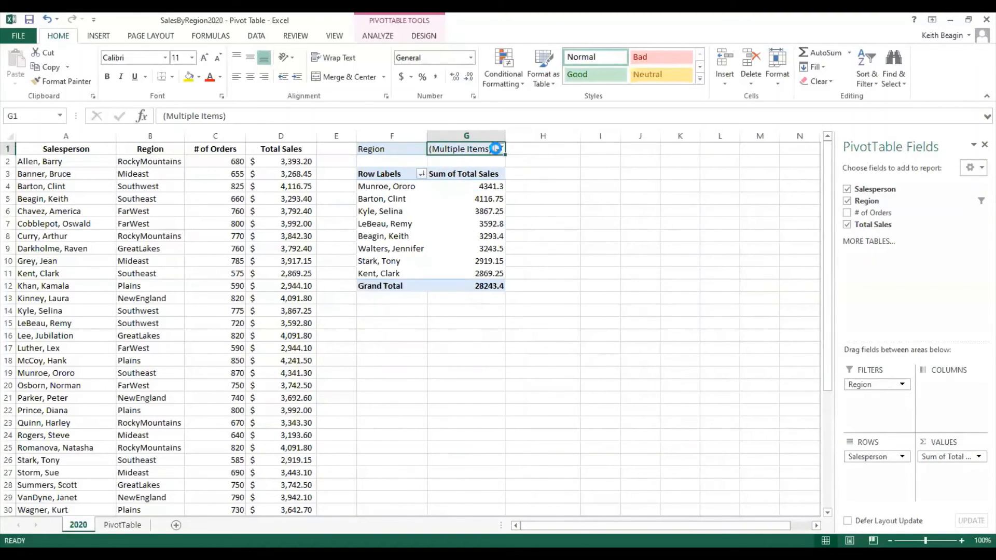
left_click(498, 148)
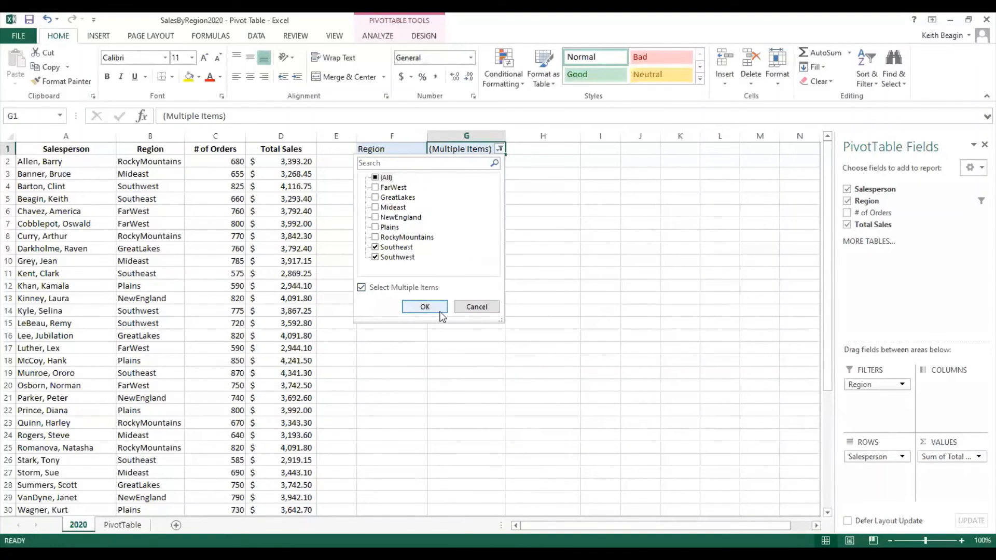
left_click(425, 307)
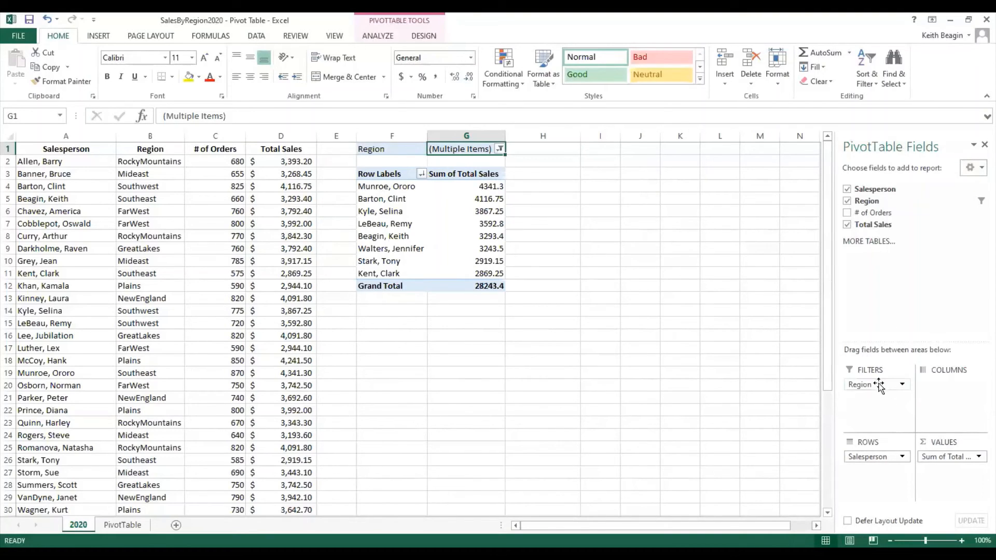
Remove all fields, rebuild the PivotTable with # of Orders as values and Region as rows, and clear the Region filter.
left_click_drag(895, 286, 895, 290)
left_click_drag(873, 455, 879, 301)
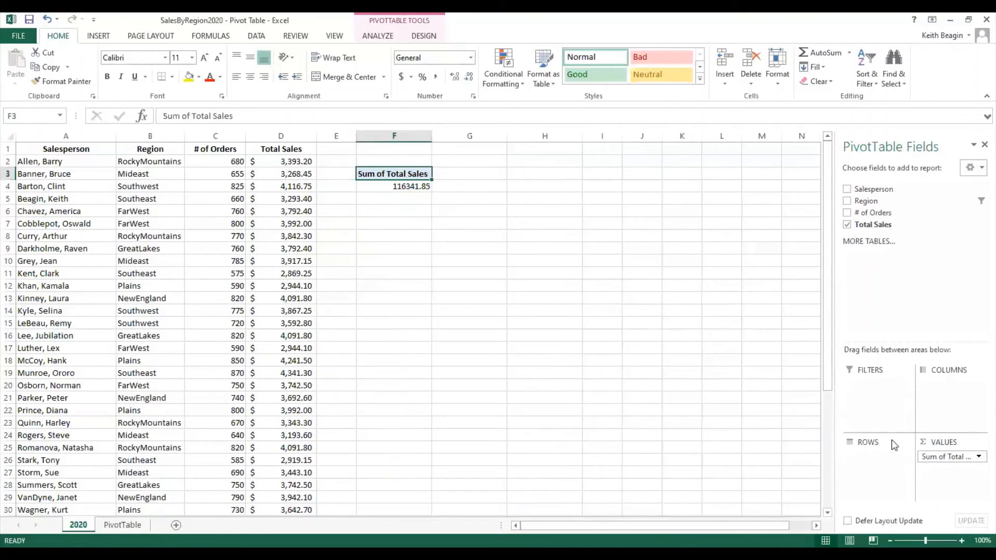
left_click_drag(941, 457, 907, 293)
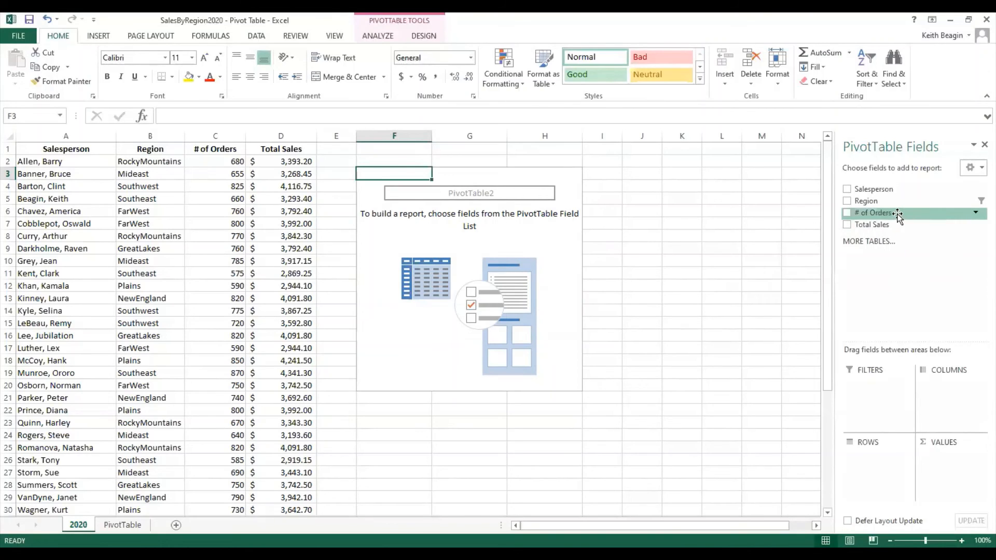
left_click_drag(897, 214, 953, 469)
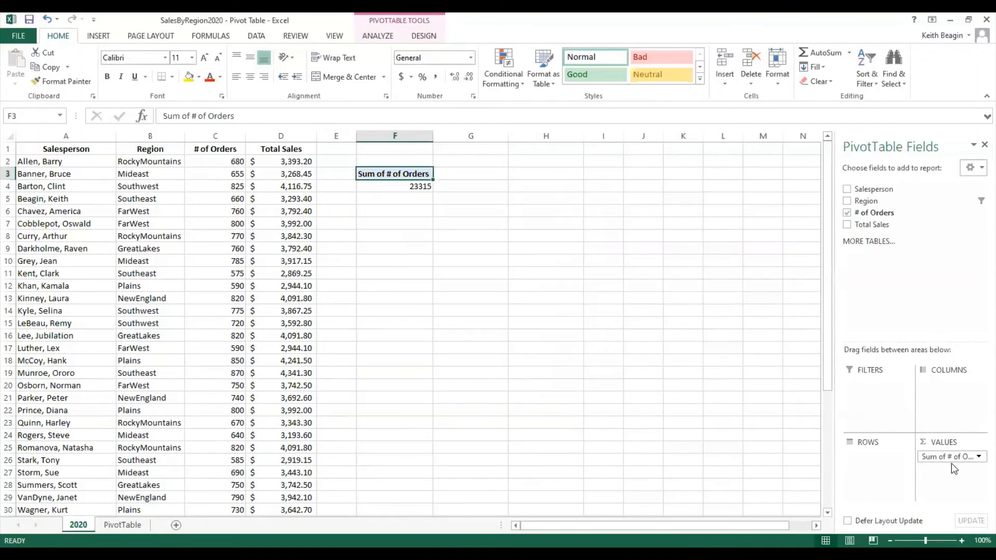
left_click_drag(865, 201, 872, 462)
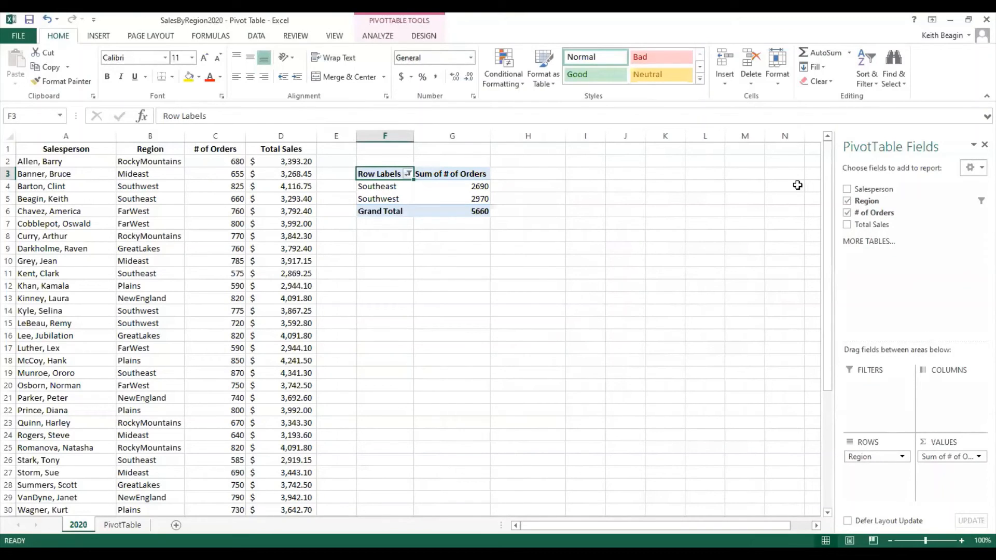
left_click(404, 173)
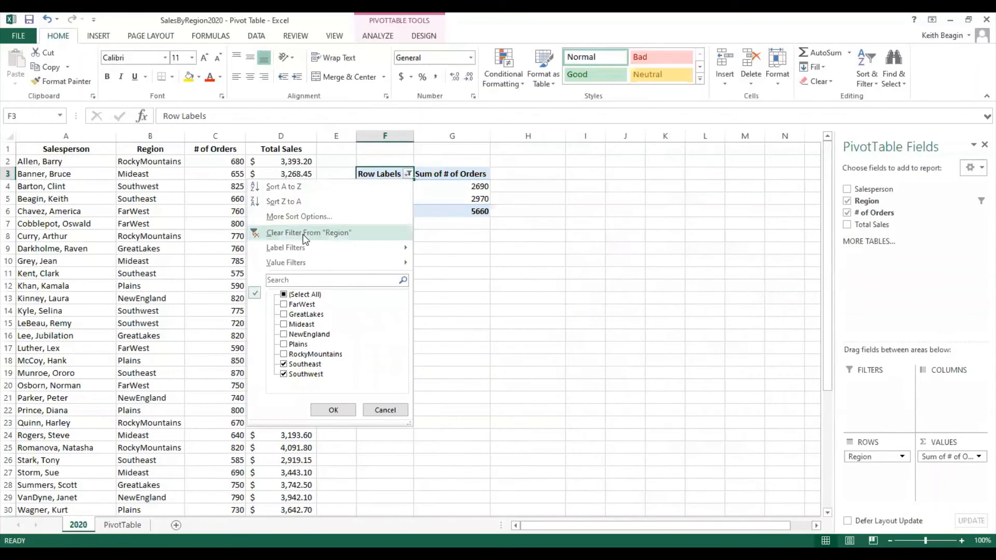
left_click(304, 235)
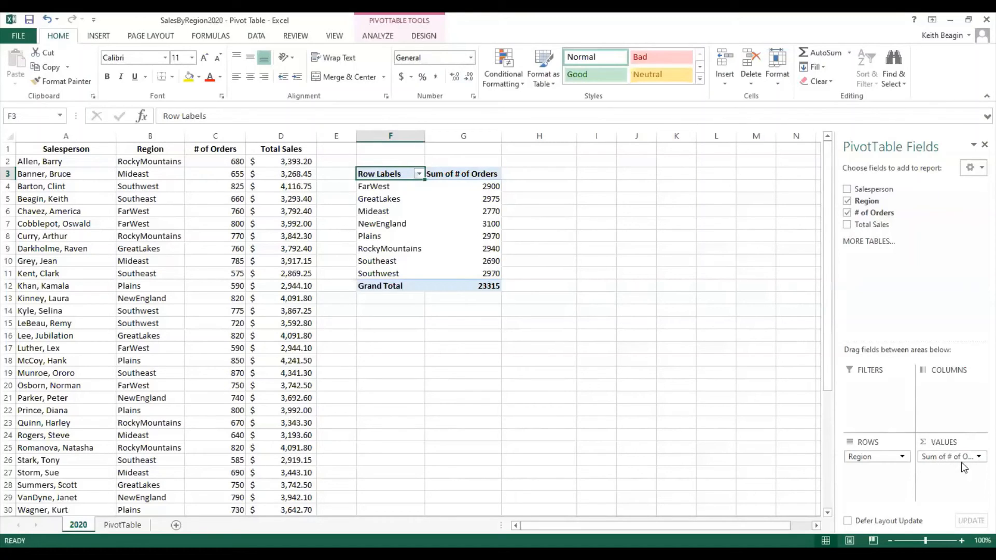
Change the value field settings of # of Orders to summarize by Average for each region.
left_click(978, 457)
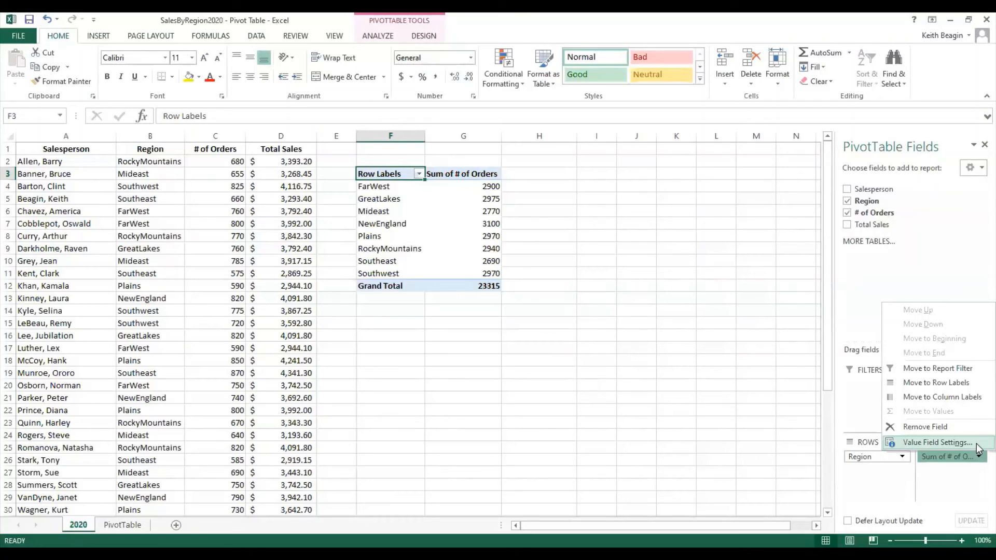
left_click(977, 445)
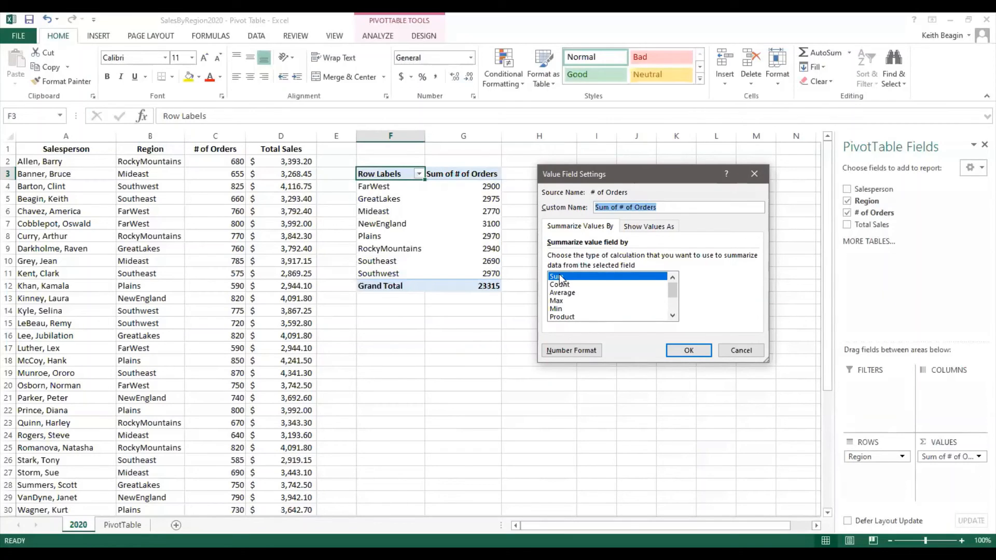
left_click(571, 293)
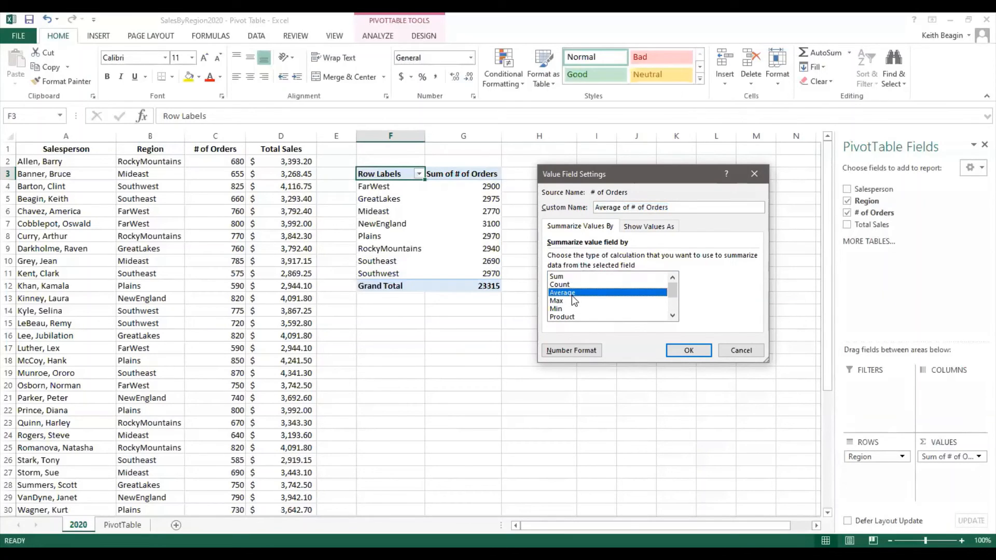
left_click(701, 352)
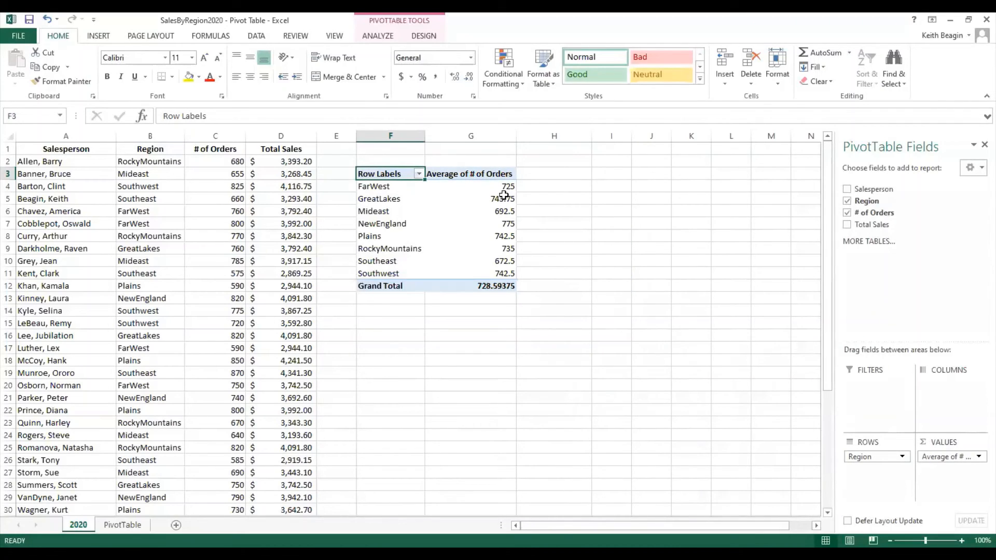
mouse_move(503, 195)
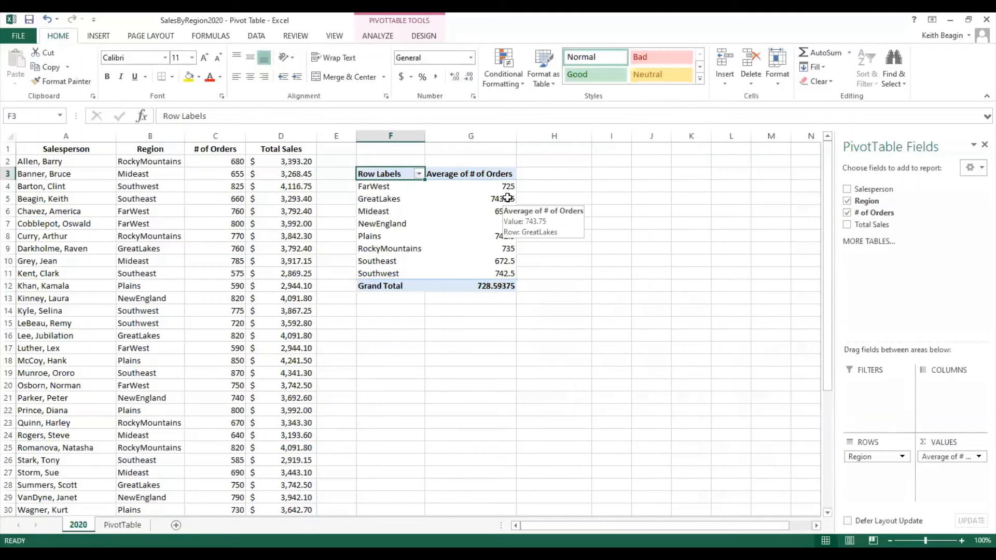
Filter the row labels to show only the NewEngland region's average number of orders.
left_click(418, 174)
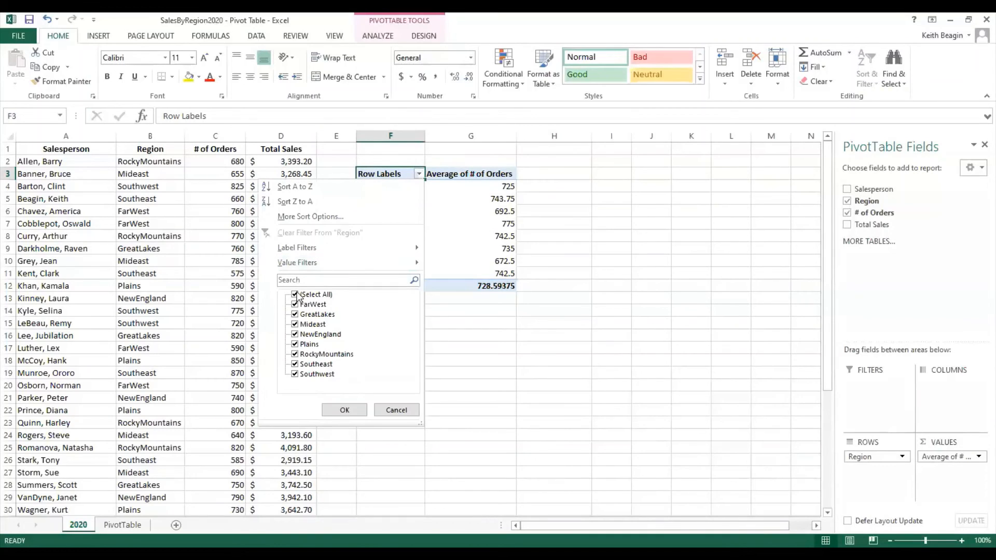
left_click(295, 294)
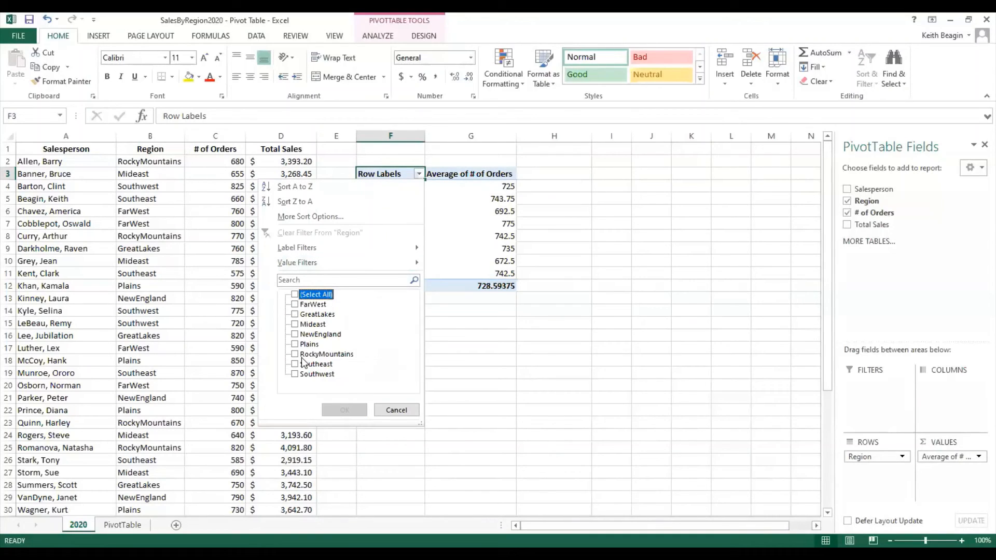
left_click(295, 334)
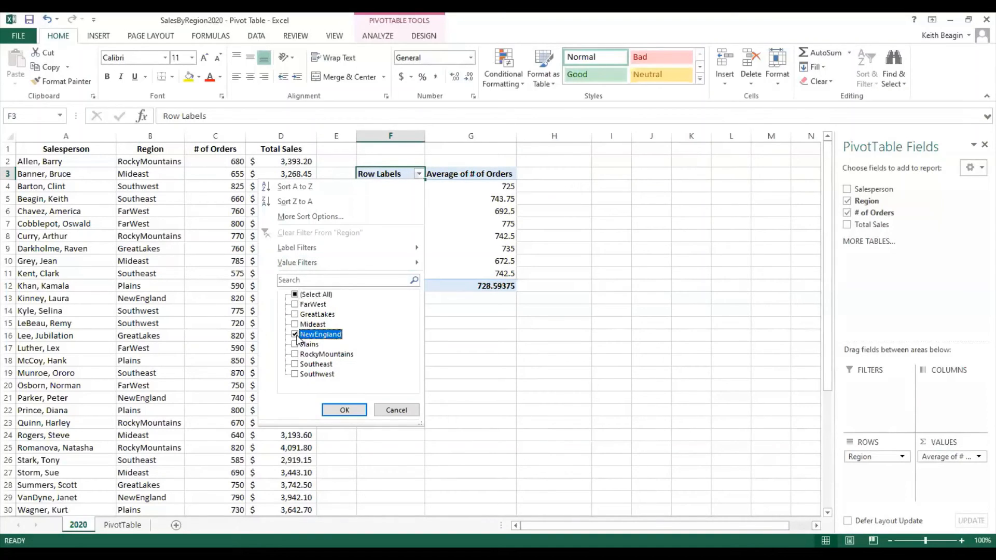
left_click(343, 409)
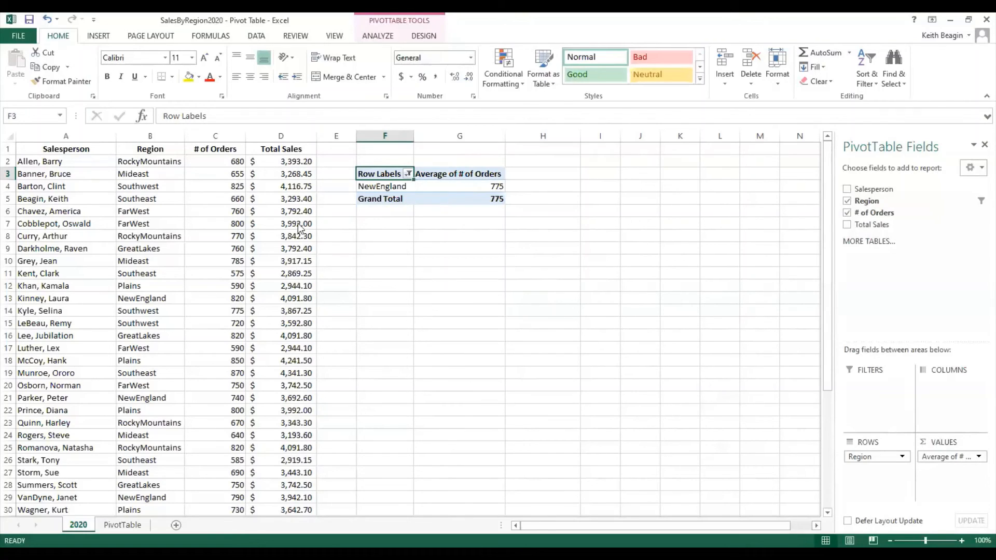
Clear the Region filter and rebuild the emptied PivotTable with a count of Salesperson as values and Region as rows.
left_click(408, 174)
left_click(313, 231)
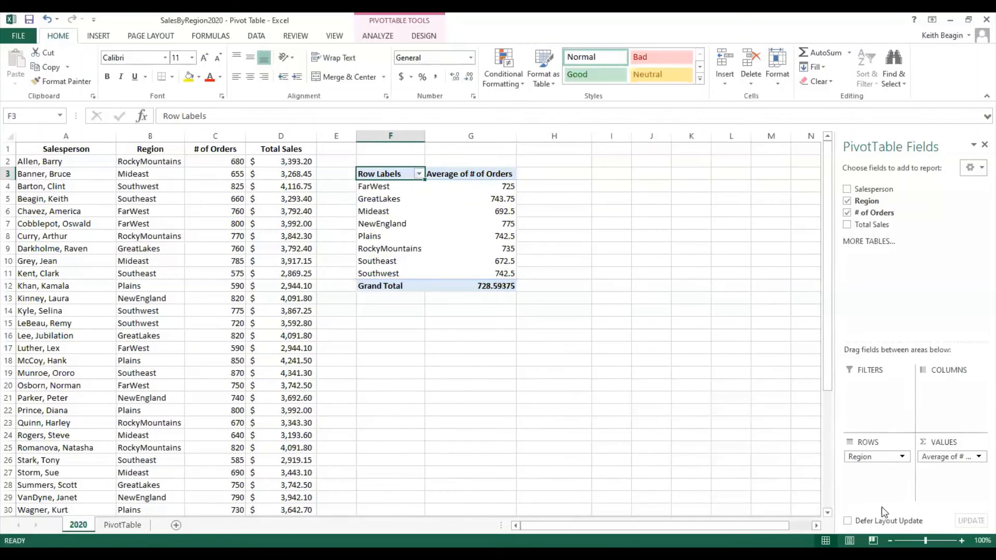
left_click_drag(870, 457, 879, 290)
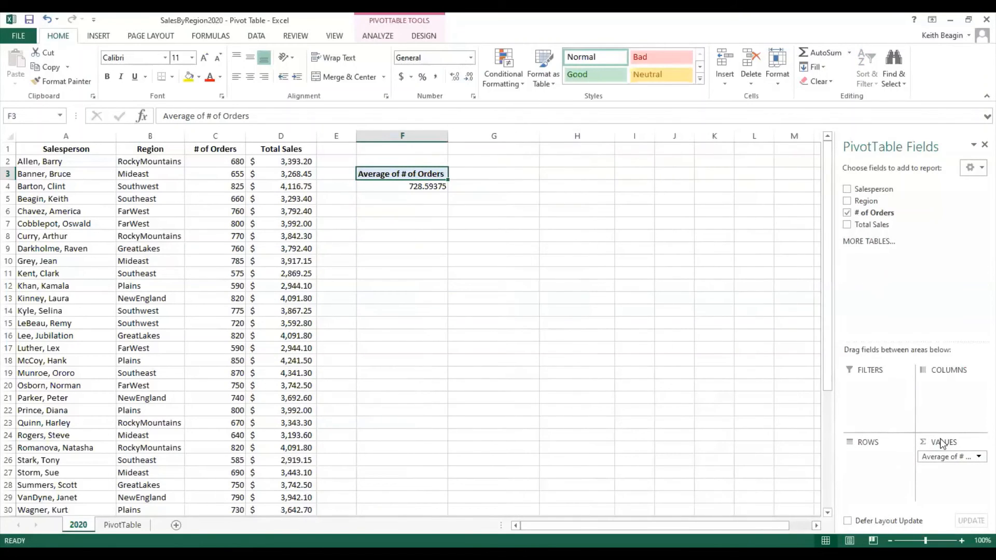
left_click_drag(944, 459, 932, 303)
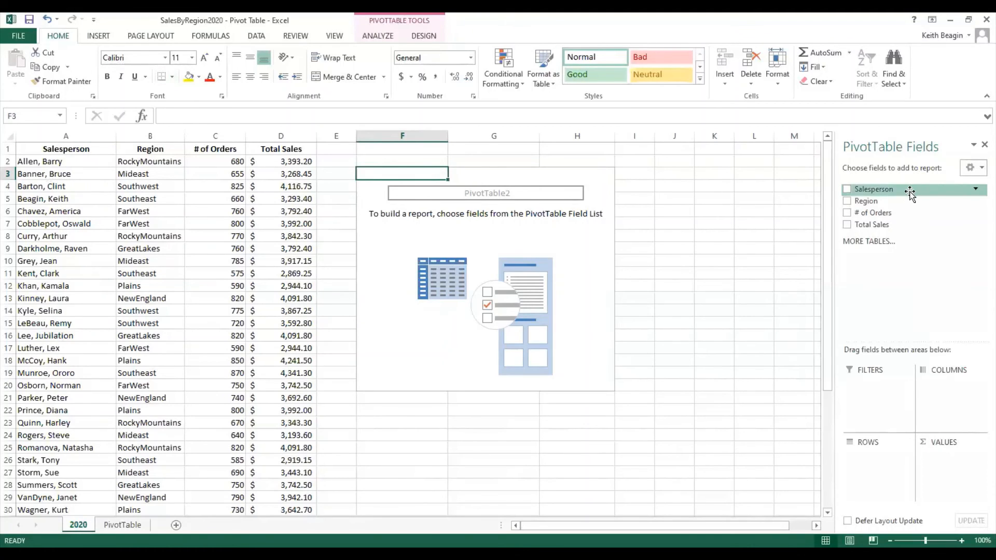
left_click_drag(909, 191, 941, 456)
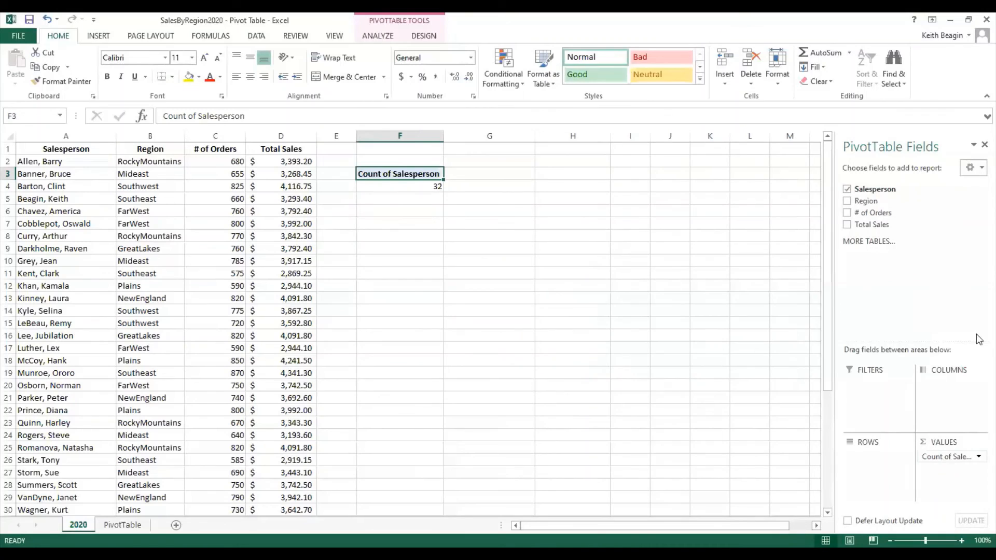
left_click_drag(886, 205, 875, 463)
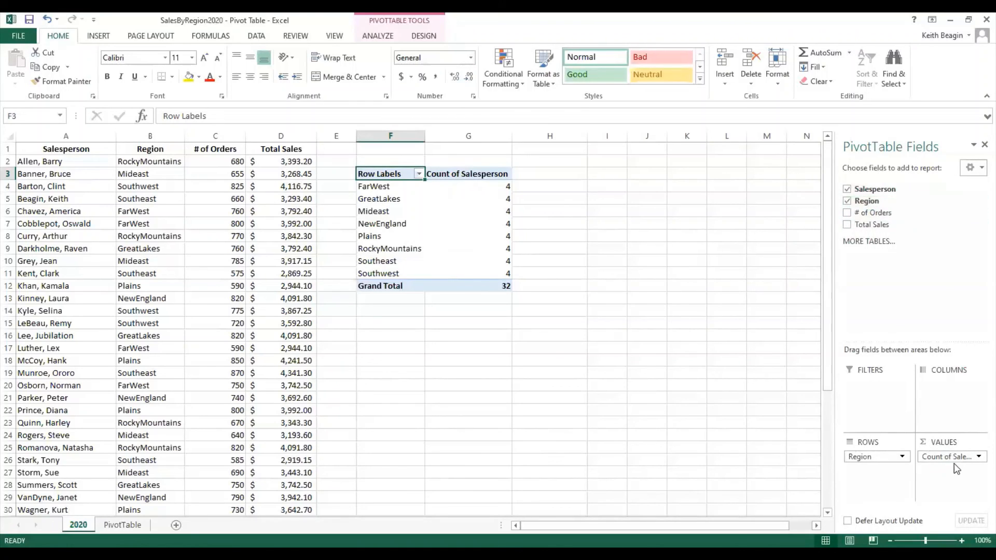
Remove all fields and rebuild the PivotTable with # of Orders and Total Sales as values and Region followed by Salesperson as rows.
left_click_drag(949, 459, 928, 332)
left_click_drag(882, 456, 882, 279)
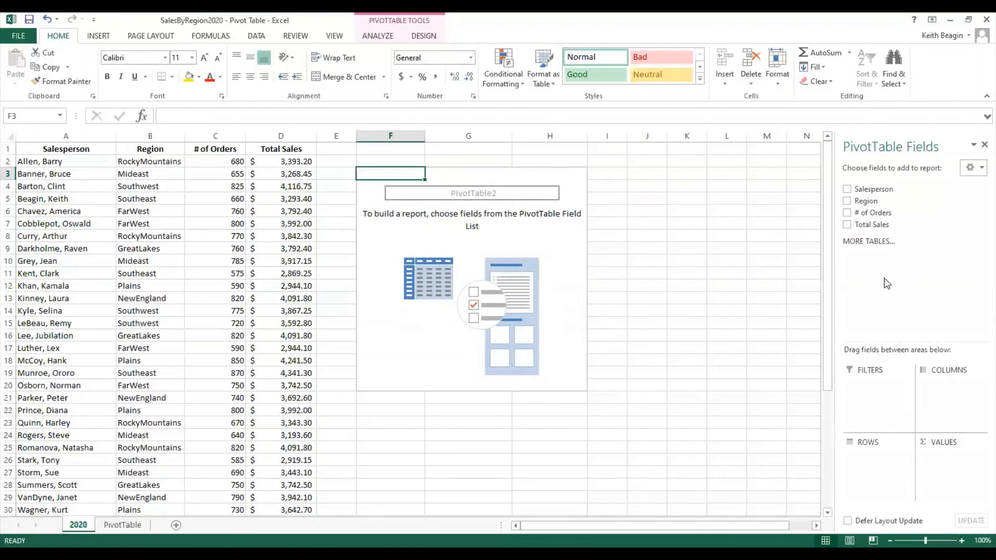
left_click_drag(874, 213, 939, 464)
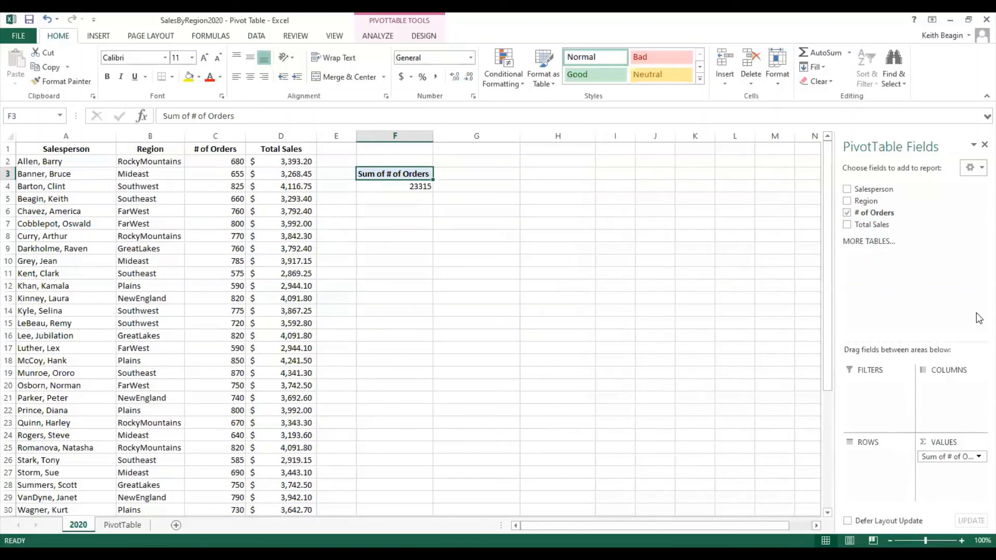
left_click_drag(873, 224, 963, 480)
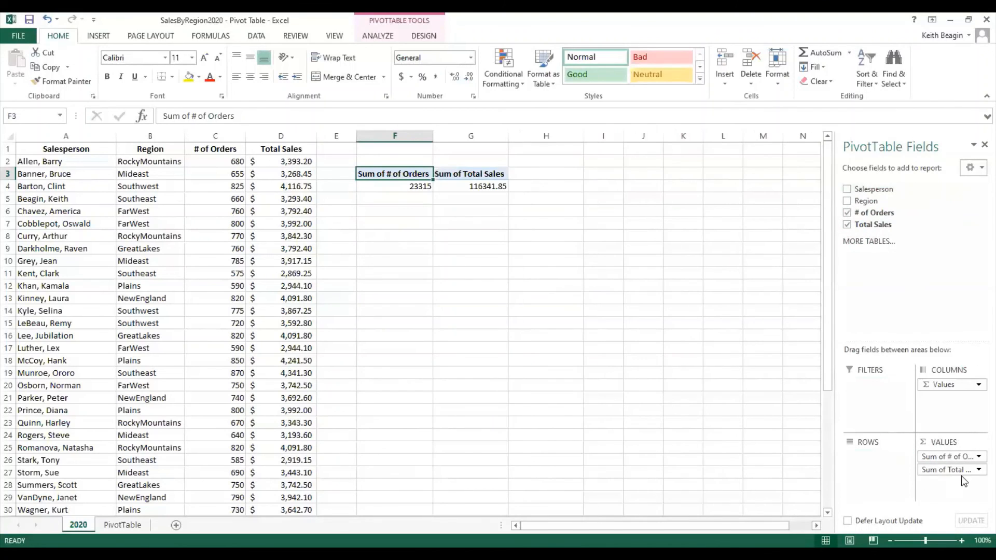
left_click_drag(865, 201, 888, 484)
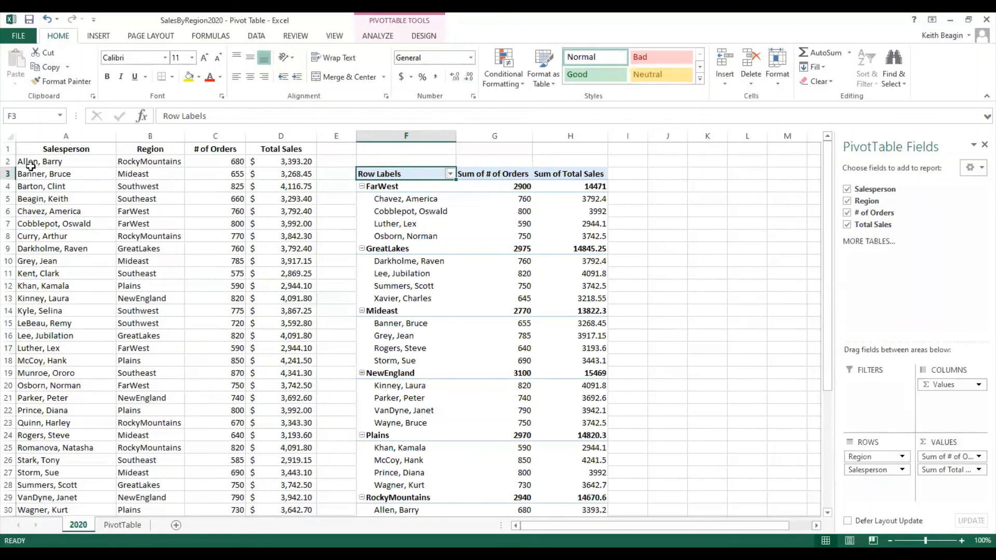
Set the first salesperson's # of Orders in cell C2 of the source data to 900.
left_click(237, 162)
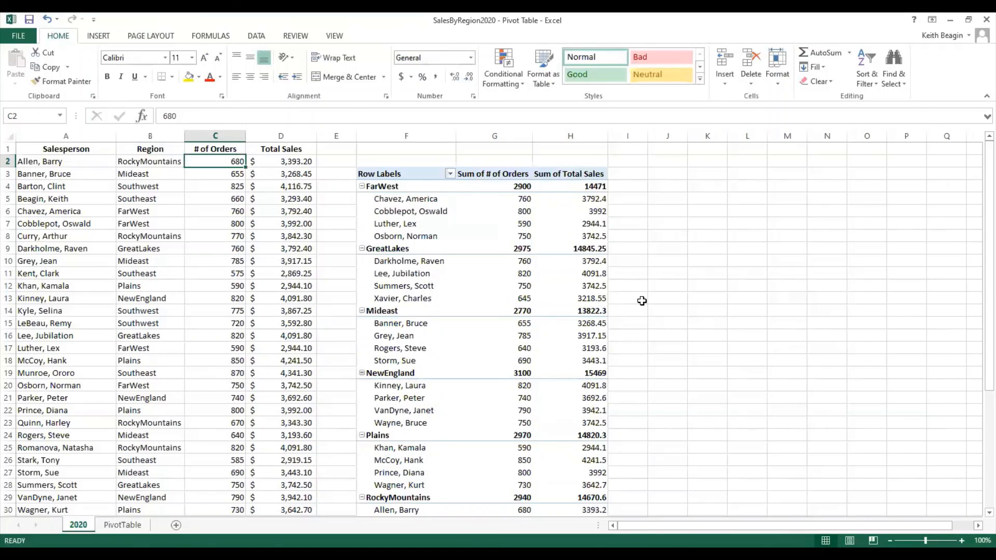
type("900")
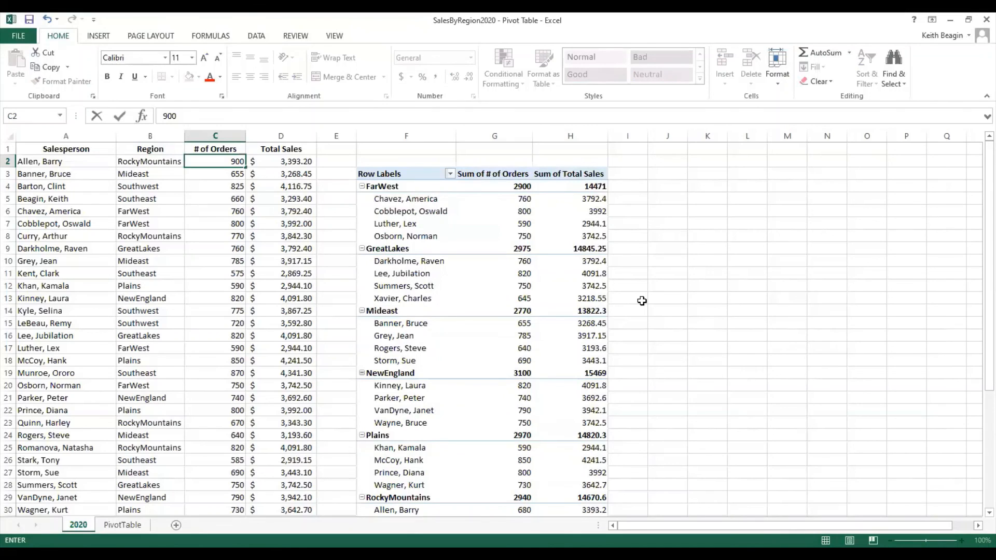
key("Return")
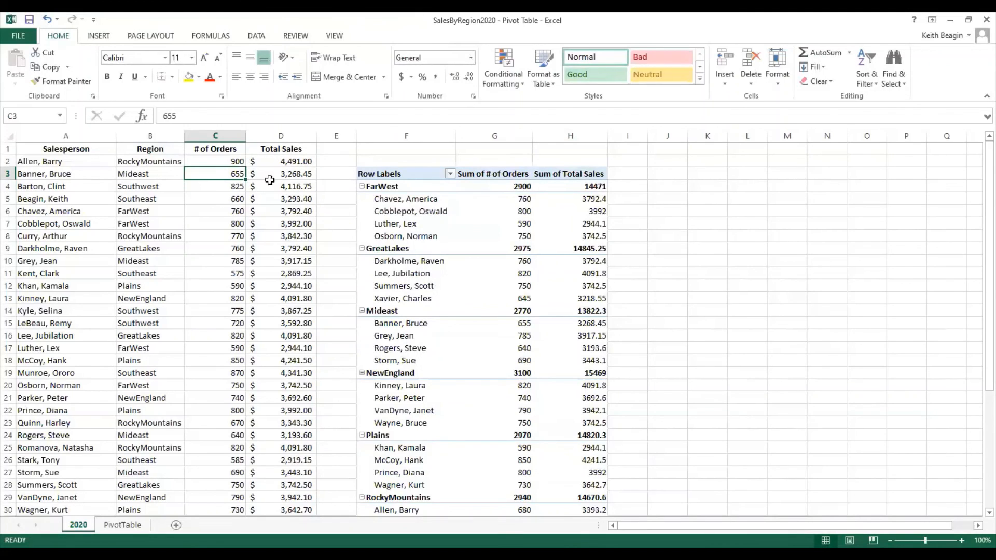
left_click(237, 164)
Refresh all PivotTable data and check the edited salesperson's orders and total sales under RockyMountains.
scroll(496, 347, "down", 2)
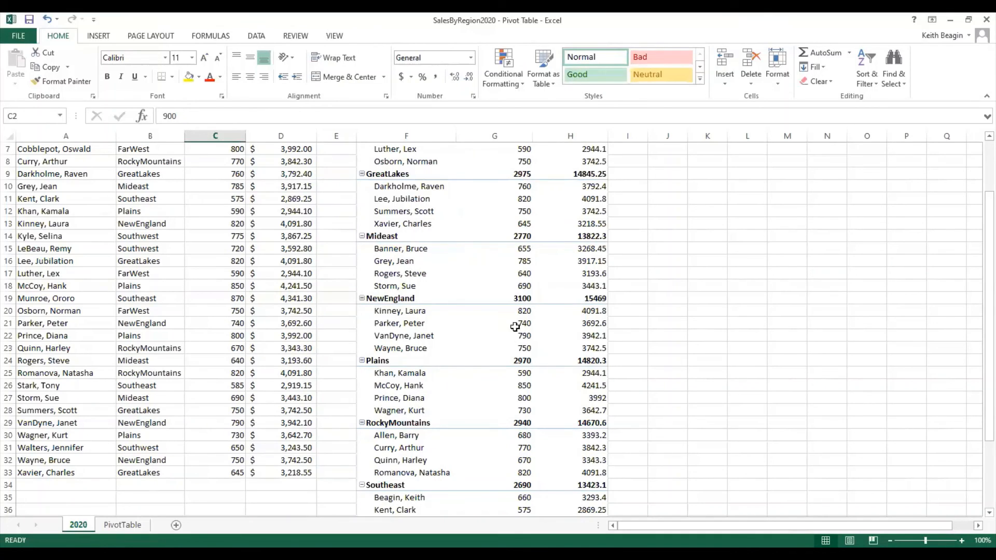
left_click(411, 437)
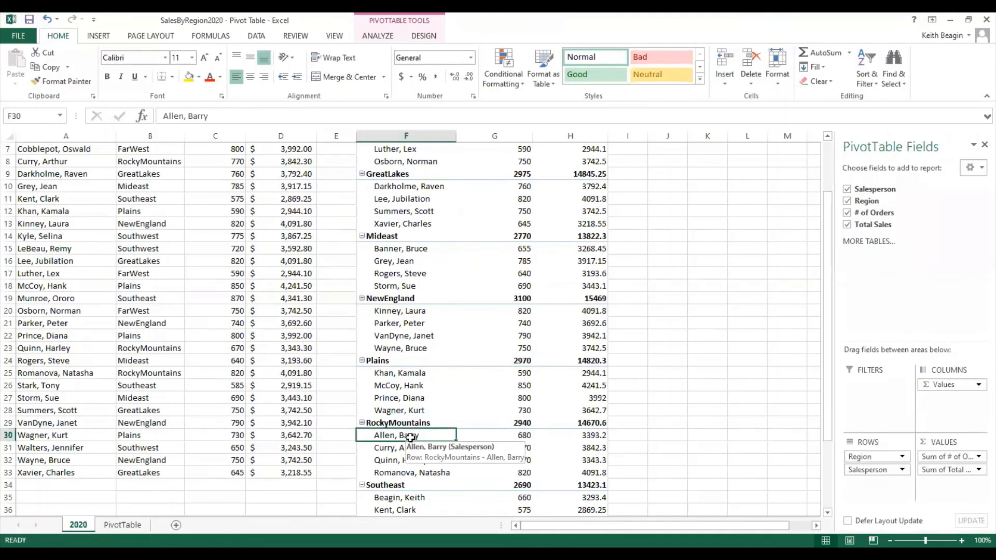
left_click(385, 36)
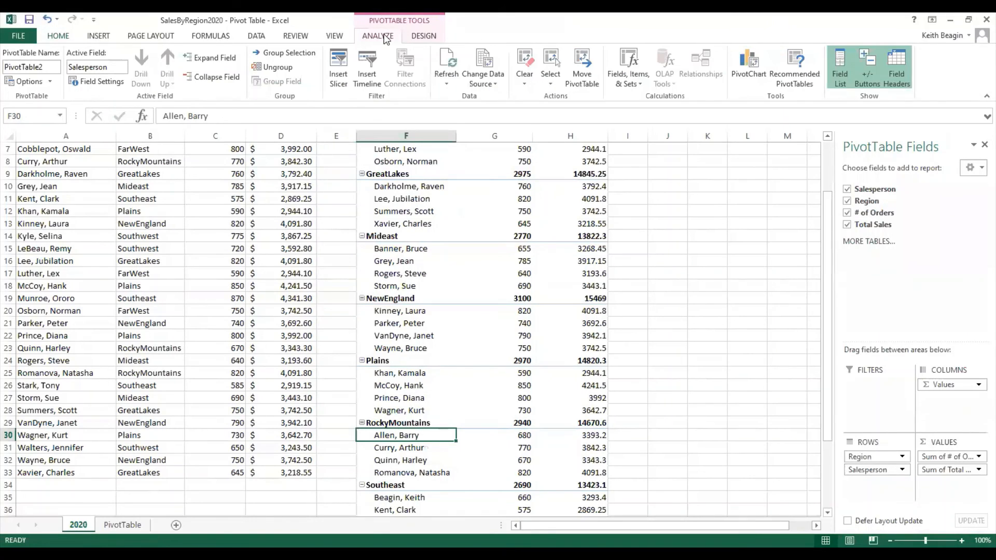
left_click(447, 83)
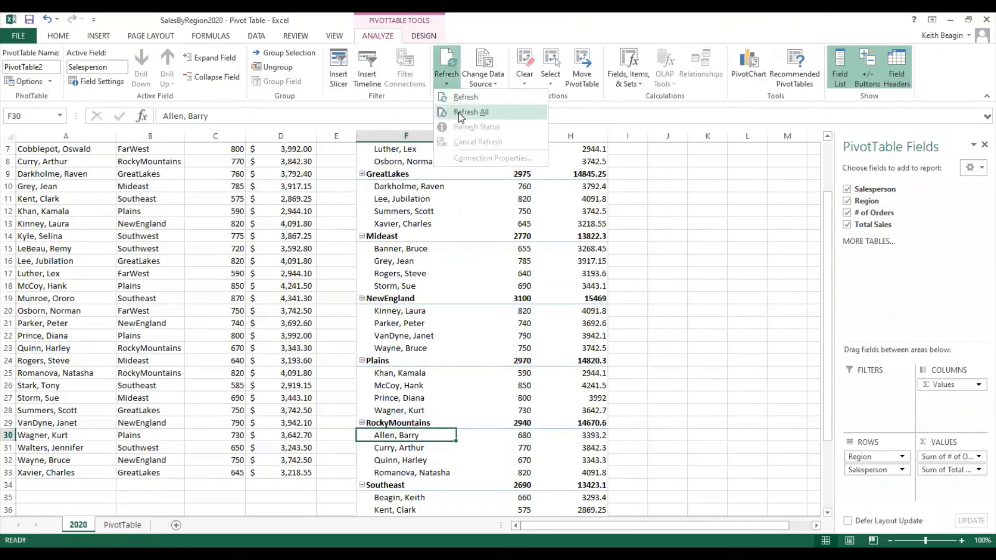
left_click(460, 112)
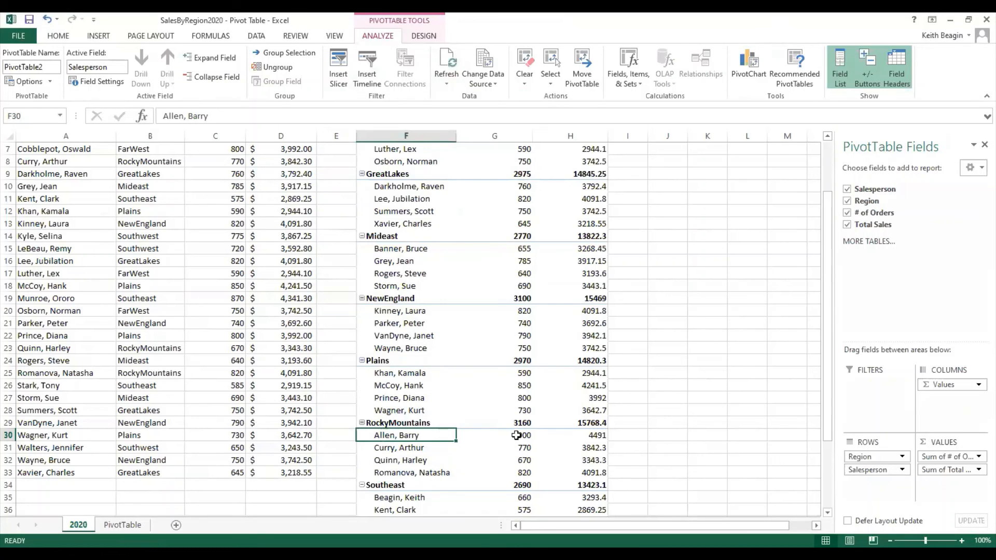
mouse_move(604, 438)
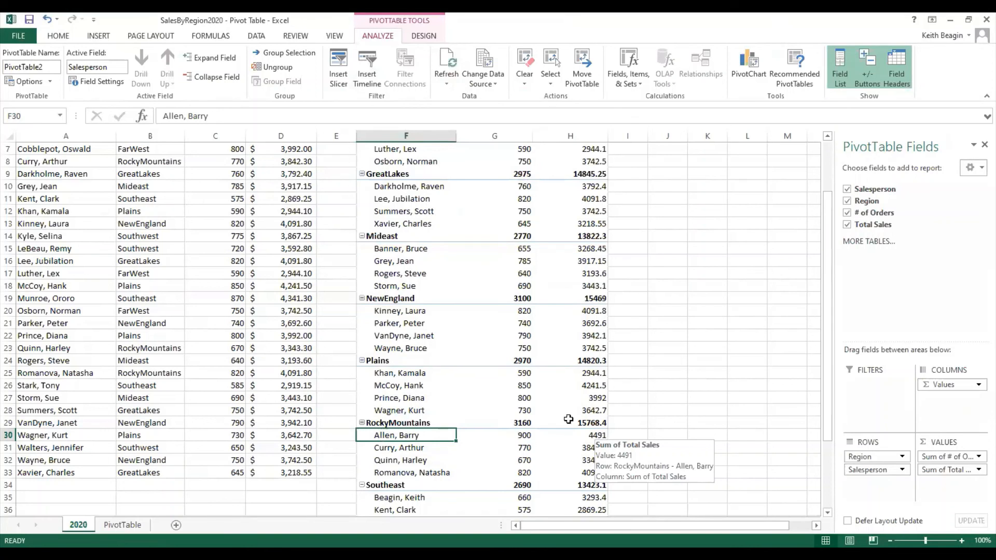
scroll(568, 419, "up", 2)
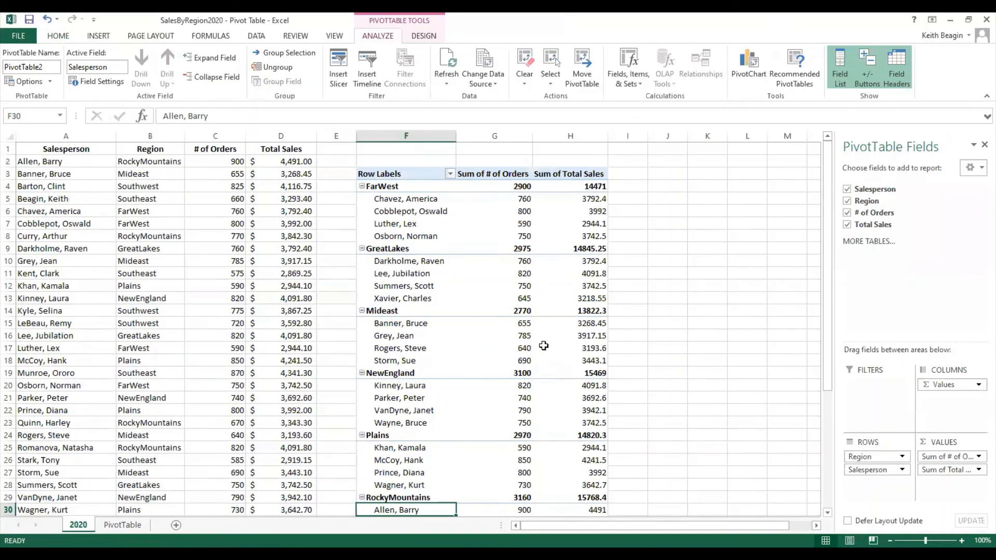
mouse_move(545, 343)
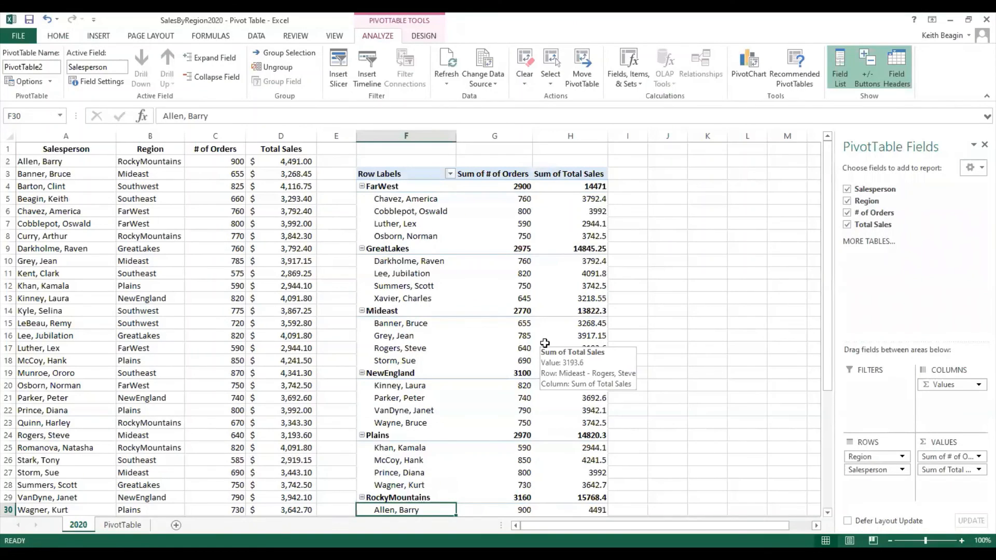